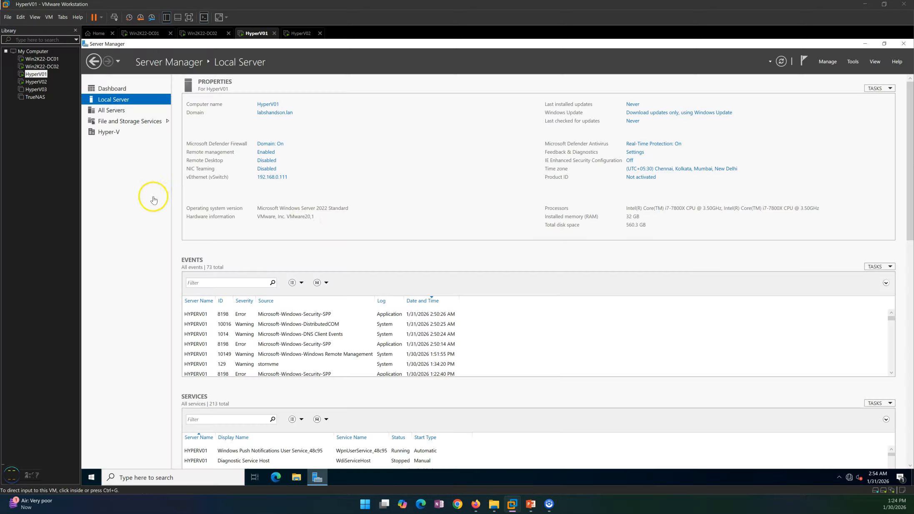
# Step: Open Hyper-V Manager from Server Manager, minimize Server Manager, and select the HYPERV01 host
pyautogui.click(125, 89)
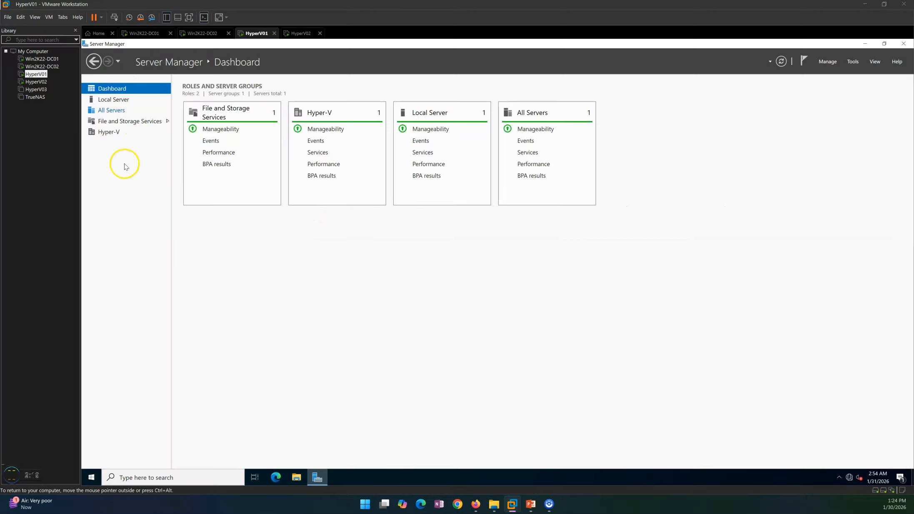
pyautogui.click(853, 63)
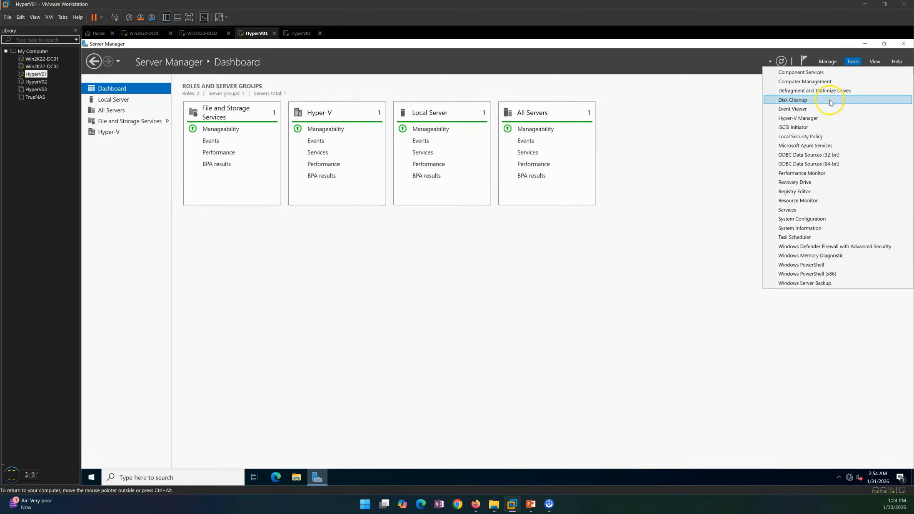
pyautogui.click(797, 118)
pyautogui.click(865, 44)
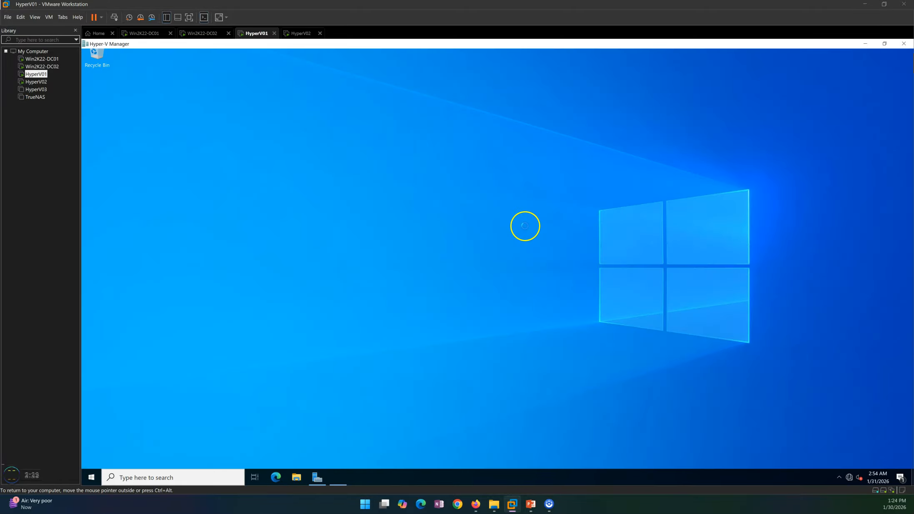
pyautogui.click(111, 82)
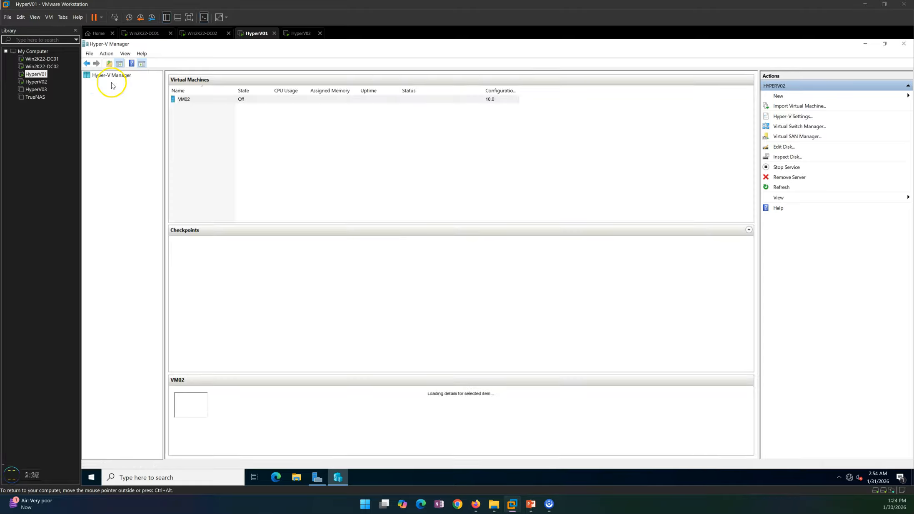
# Step: Open the settings of VM01 and review its memory, processor count and virtual hard disk path
pyautogui.click(198, 100)
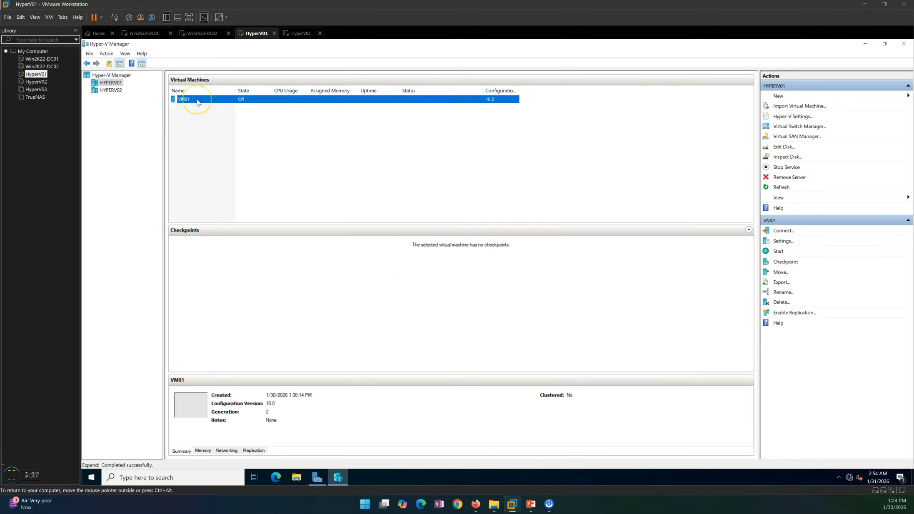
pyautogui.rightClick(197, 100)
pyautogui.click(214, 118)
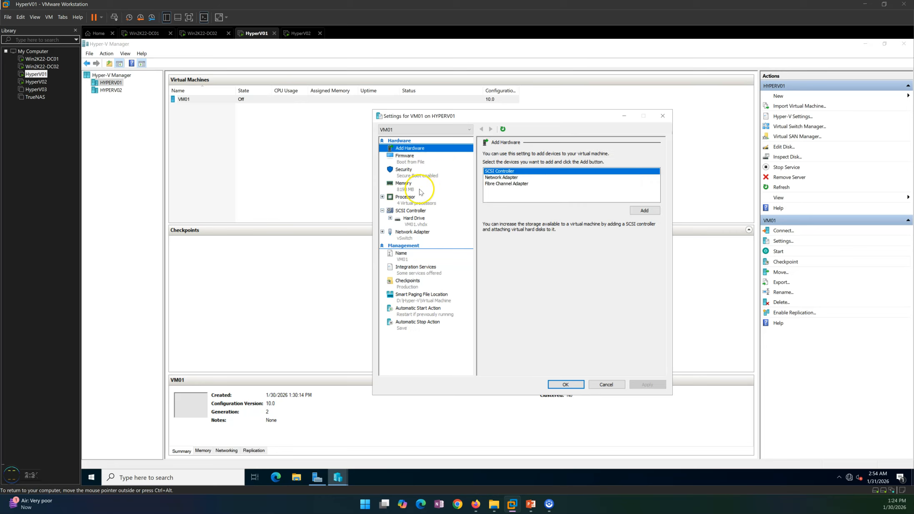
pyautogui.click(419, 192)
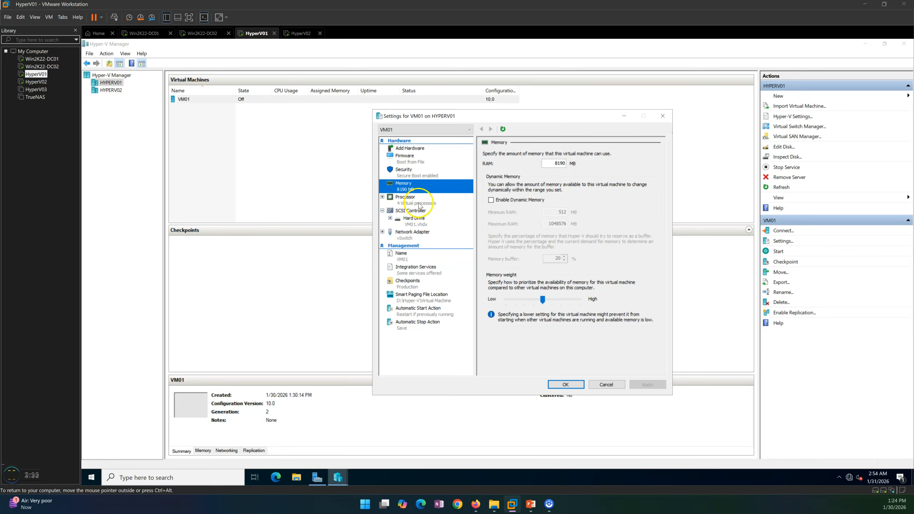
pyautogui.click(419, 204)
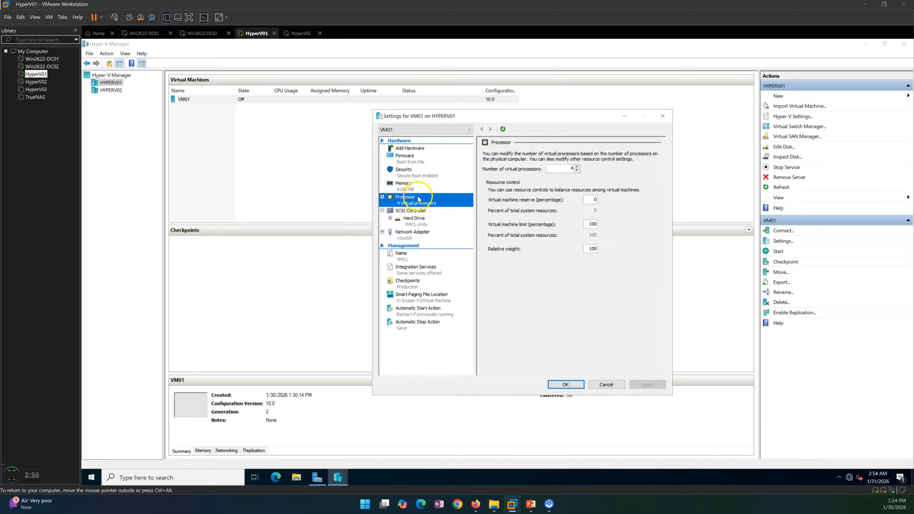
pyautogui.click(415, 191)
pyautogui.click(416, 198)
pyautogui.click(414, 218)
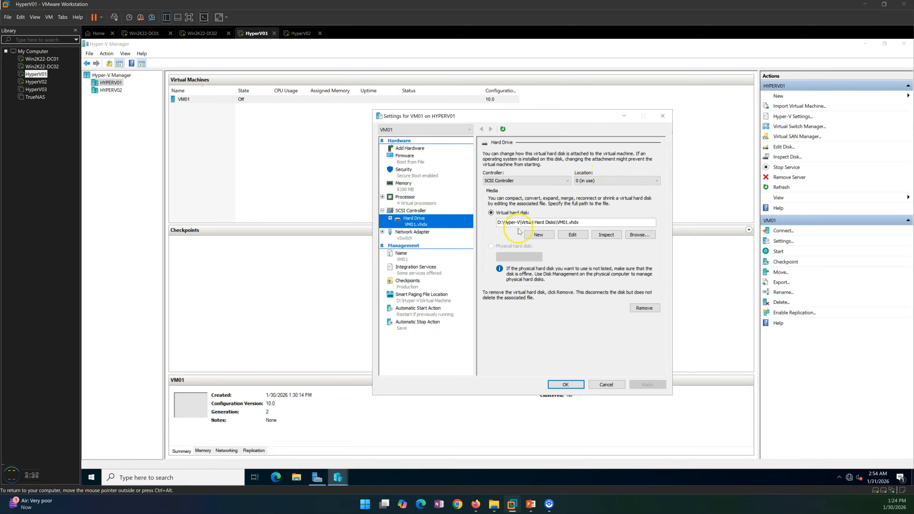
pyautogui.moveTo(582, 222); pyautogui.dragTo(513, 223)
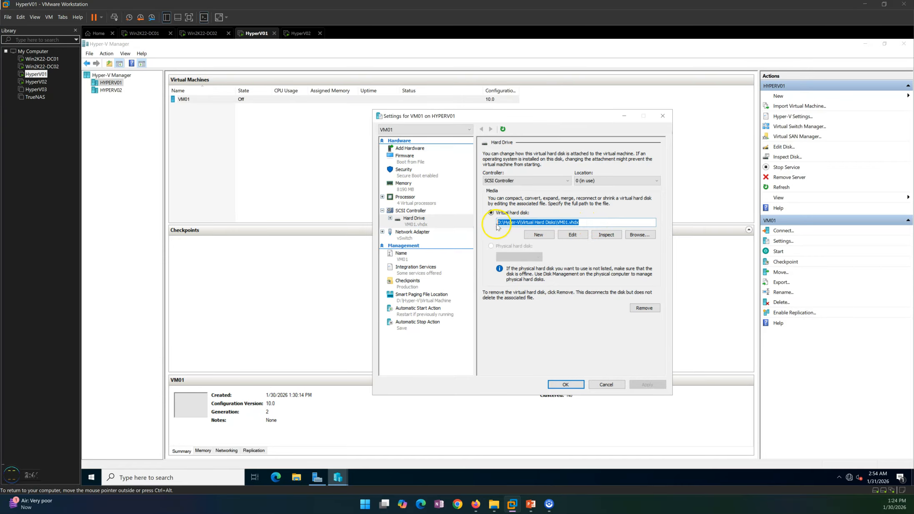
pyautogui.rightClick(502, 224)
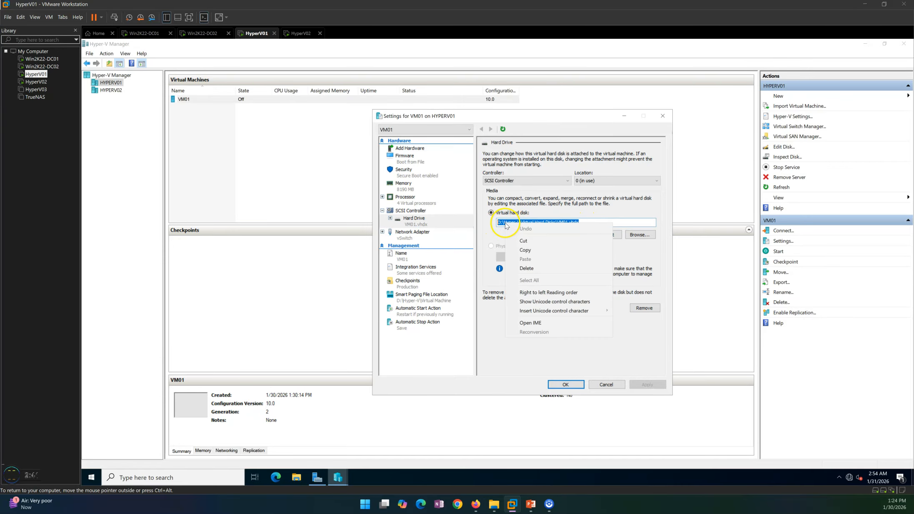
# Step: Browse in File Explorer to the folder D:\Hyper-V\Virtual Machine\Virtual Machines
pyautogui.click(300, 479)
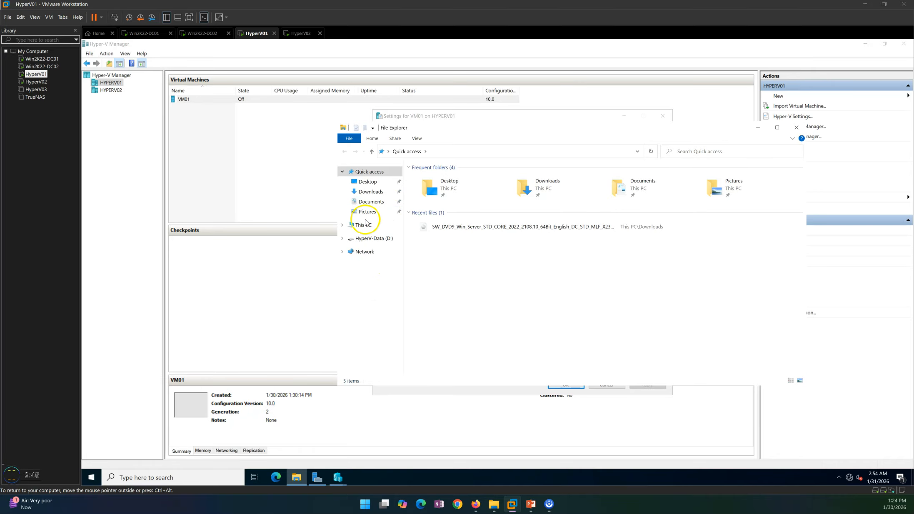
pyautogui.click(373, 238)
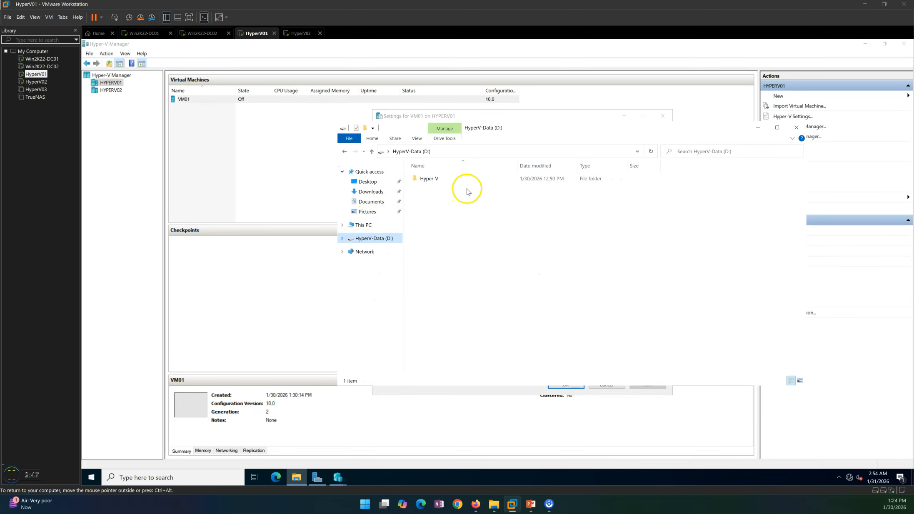
pyautogui.doubleClick(453, 178)
pyautogui.doubleClick(439, 187)
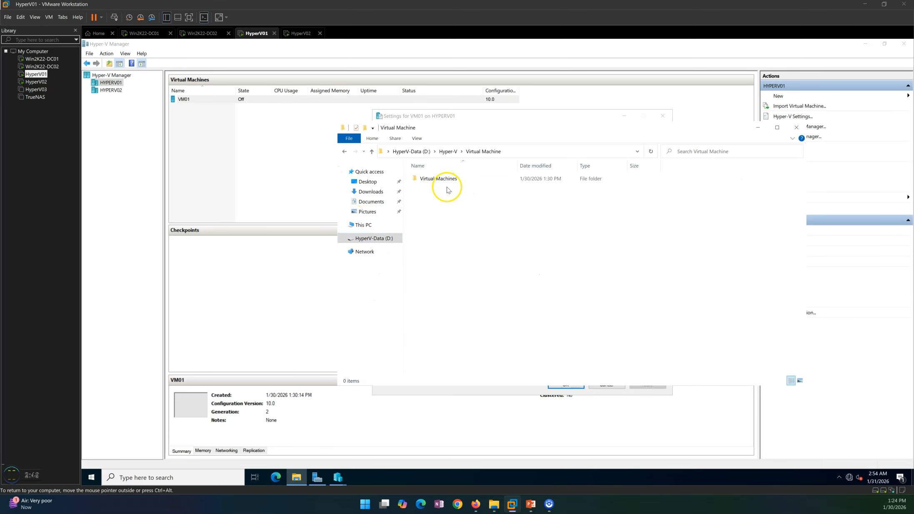
pyautogui.doubleClick(446, 179)
# Step: Place the folder window beside the VM01 settings and look inside the virtual machine's configuration subfolder
pyautogui.moveTo(471, 123); pyautogui.dragTo(298, 140)
pyautogui.moveTo(517, 113); pyautogui.dragTo(648, 107)
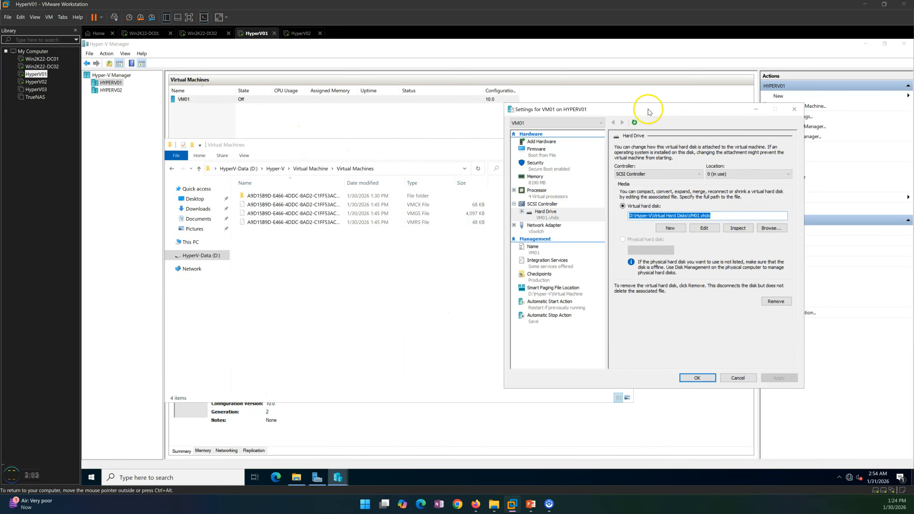
pyautogui.click(333, 249)
pyautogui.doubleClick(344, 180)
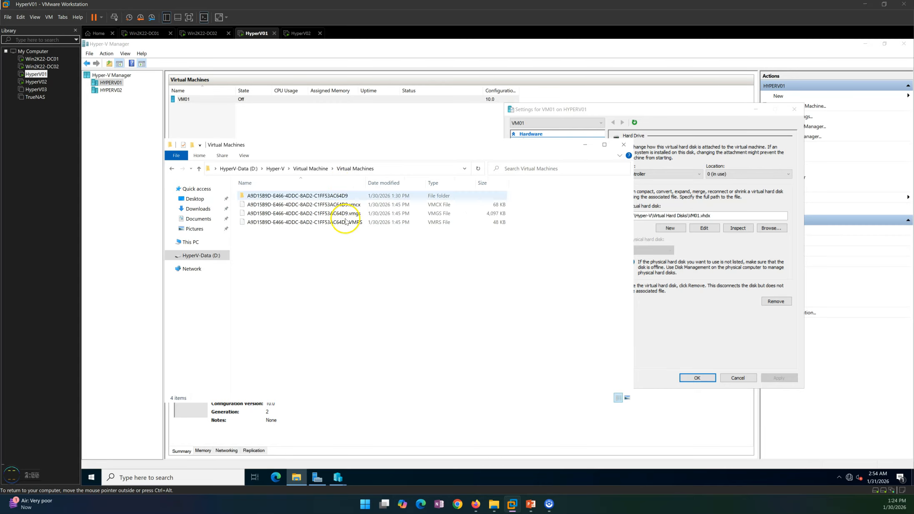
pyautogui.doubleClick(306, 195)
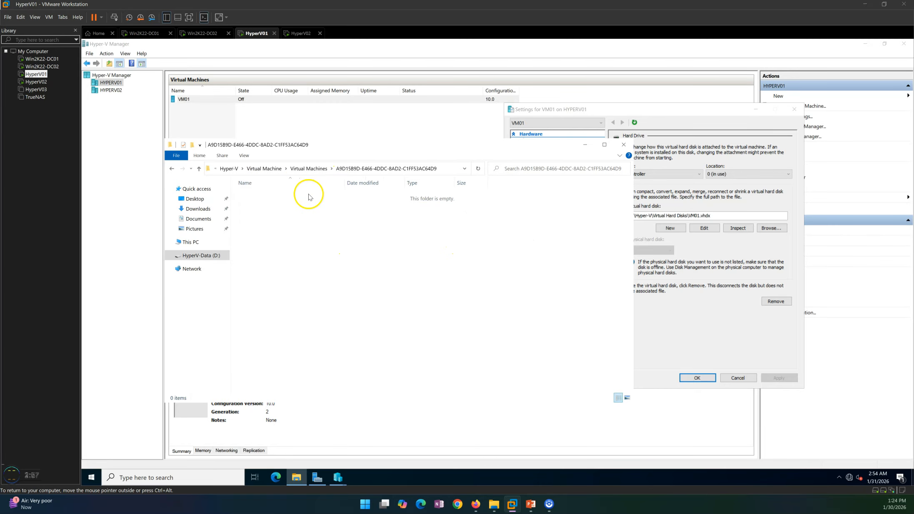
# Step: Go to D:\Hyper-V\Virtual Hard Disks and compare the VM01 disk file with the path in the VM settings
pyautogui.click(325, 171)
pyautogui.click(307, 168)
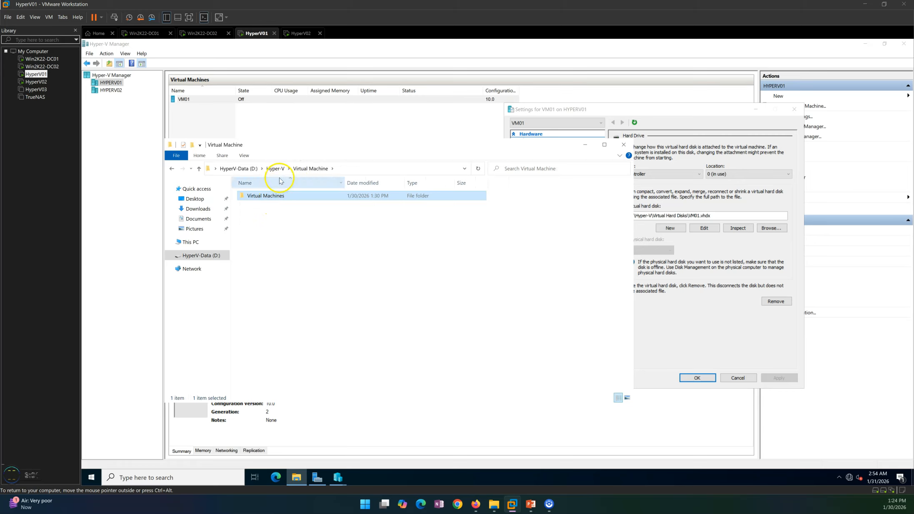
pyautogui.click(275, 169)
pyautogui.doubleClick(270, 196)
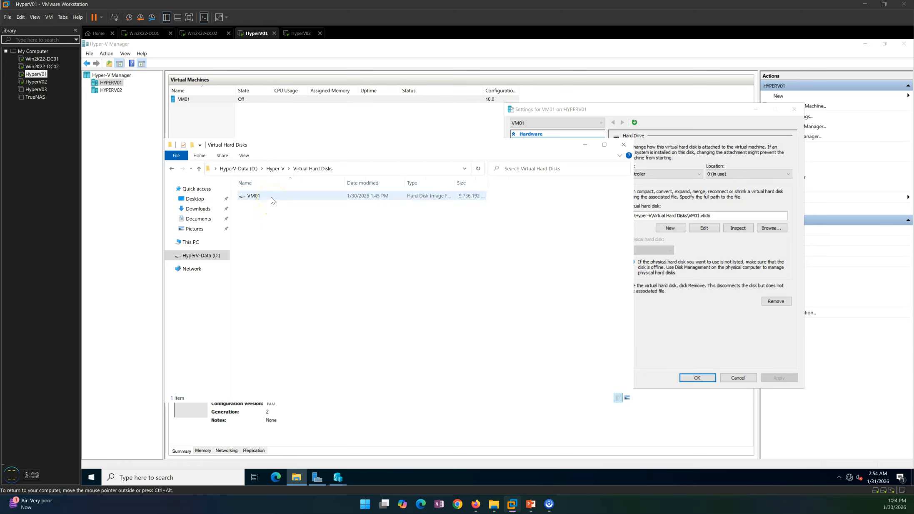
pyautogui.click(269, 197)
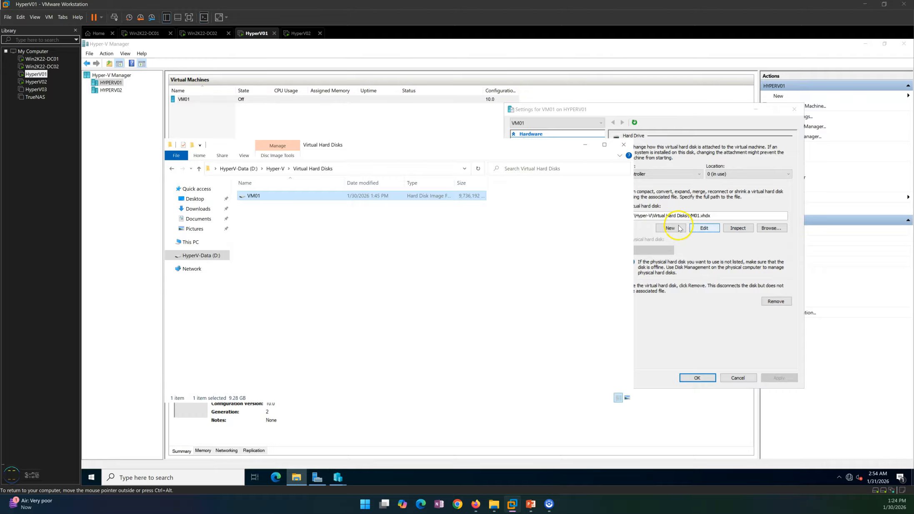
pyautogui.click(479, 279)
pyautogui.click(662, 308)
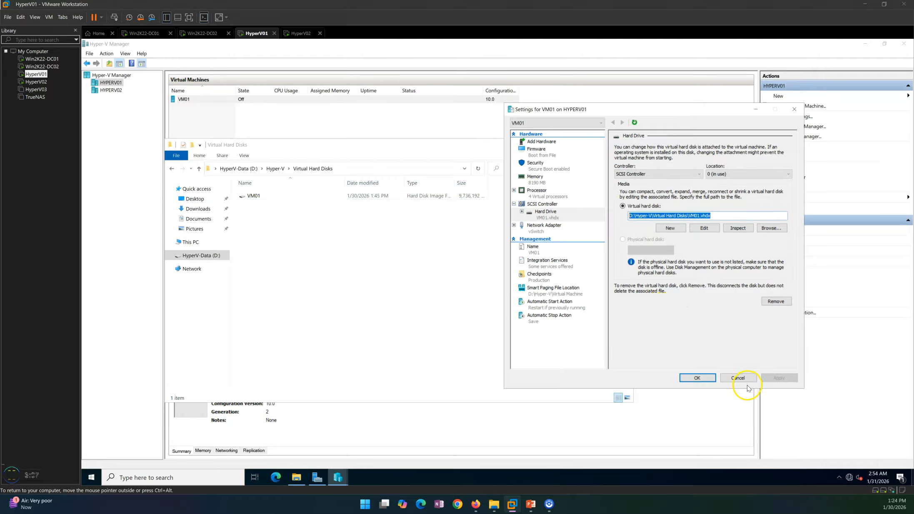
# Step: Set VM01's number of virtual processors to 2, apply the change and close the settings
pyautogui.click(542, 192)
pyautogui.doubleClick(710, 161)
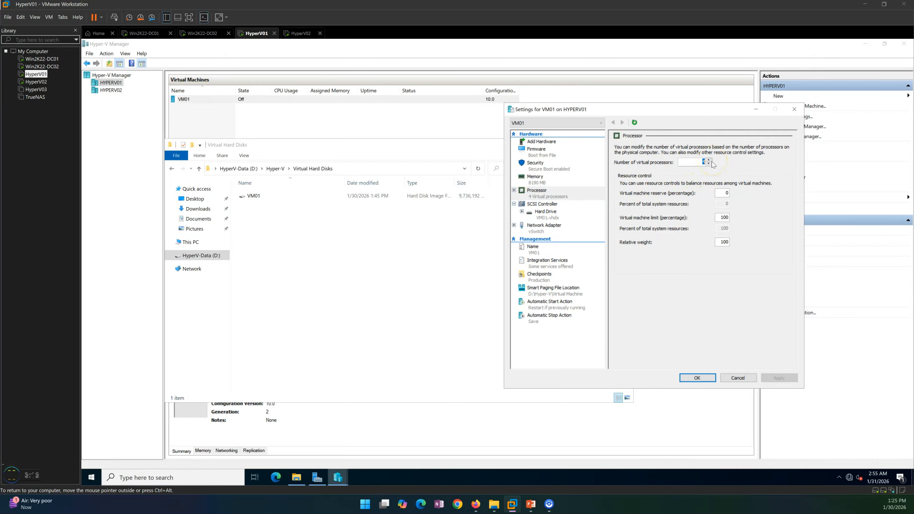
pyautogui.write('2')
pyautogui.click(778, 378)
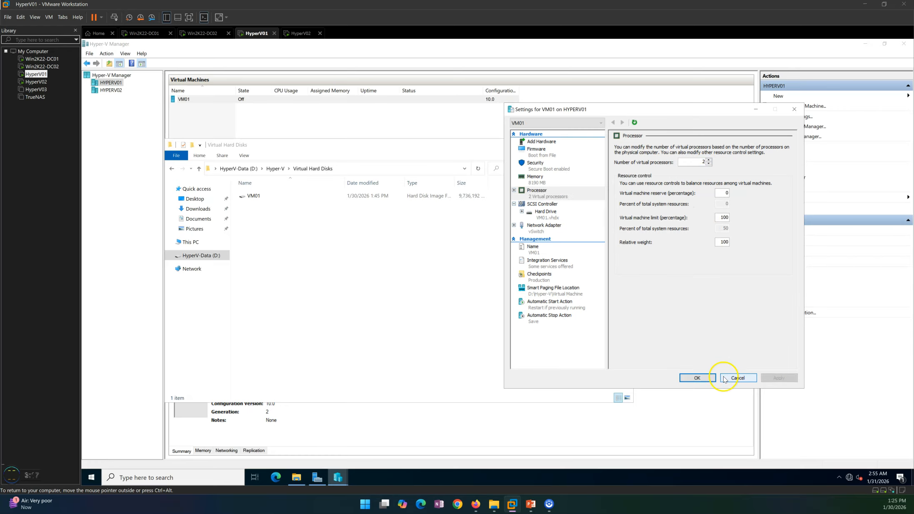
pyautogui.click(696, 378)
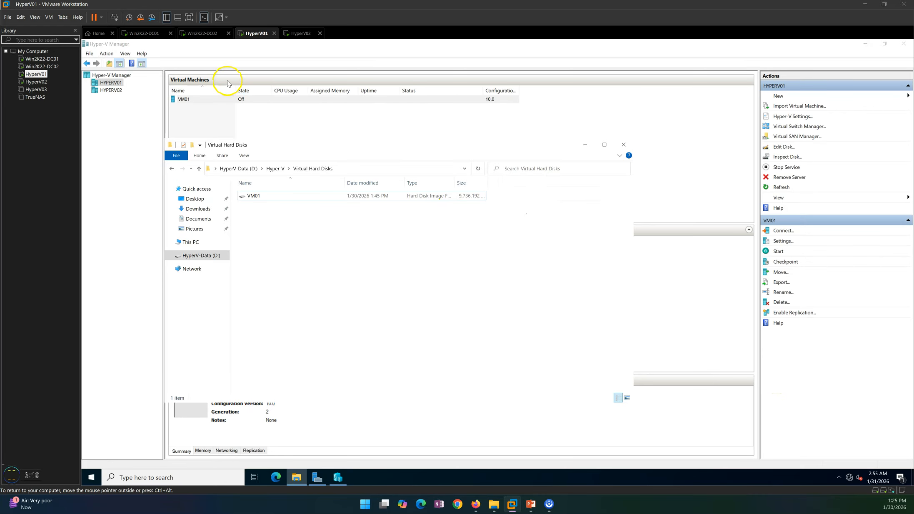
# Step: Create a checkpoint of VM01 and look at the actions available for it
pyautogui.rightClick(213, 100)
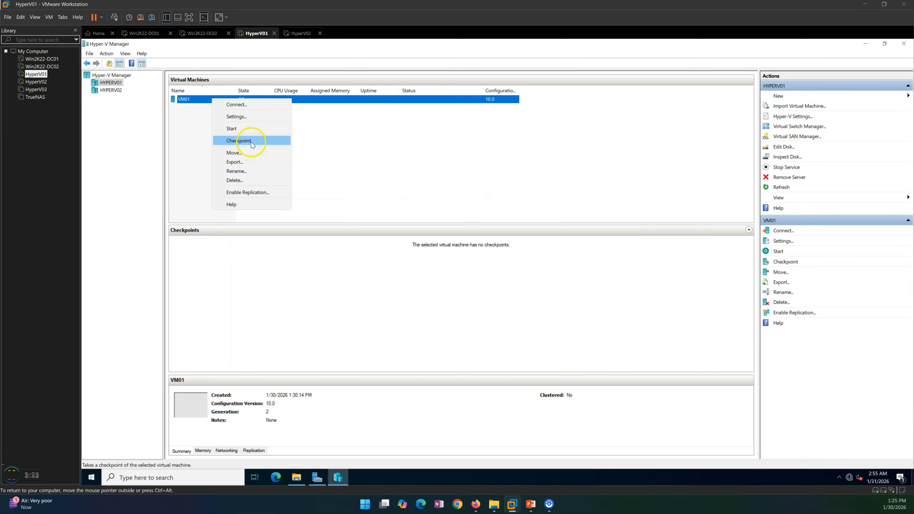
pyautogui.click(246, 140)
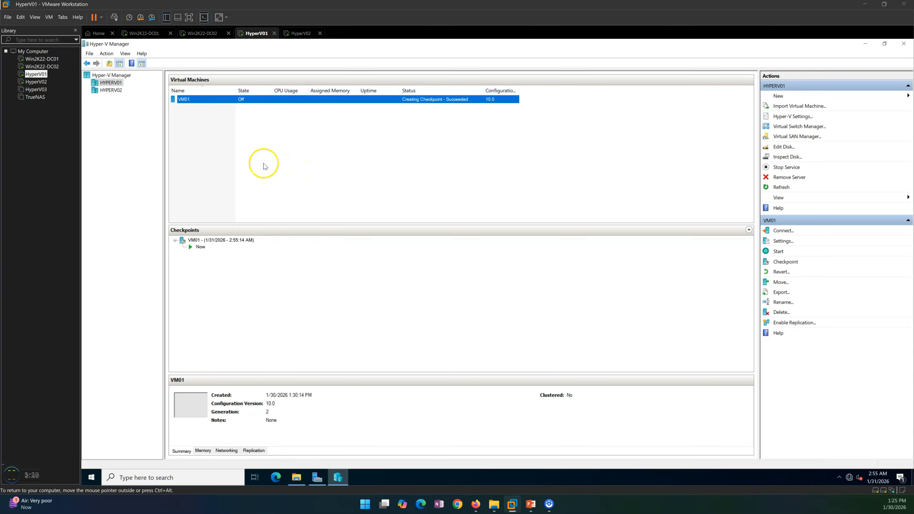
pyautogui.click(211, 244)
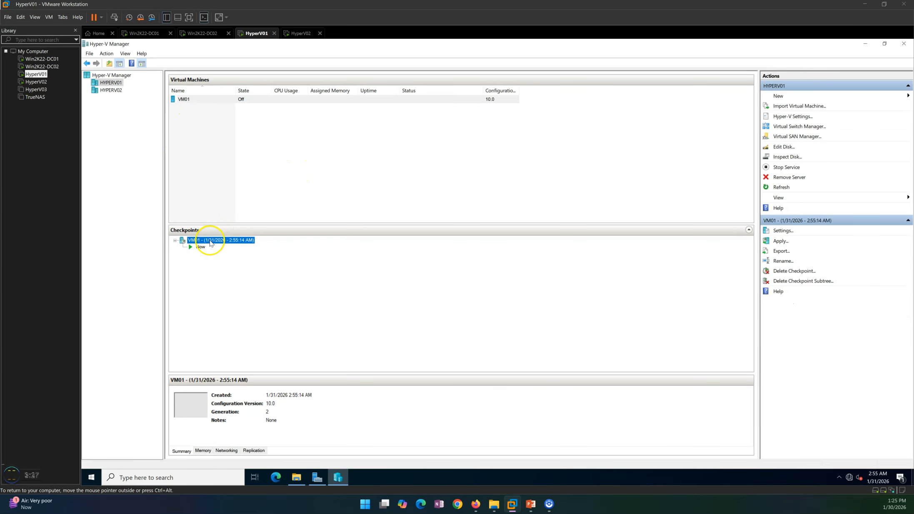
pyautogui.rightClick(220, 241)
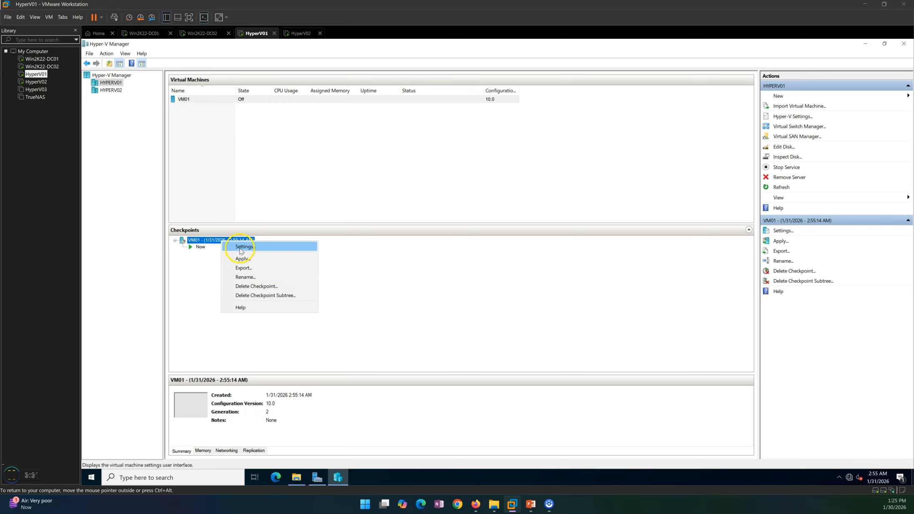
pyautogui.moveTo(266, 153); pyautogui.dragTo(203, 102)
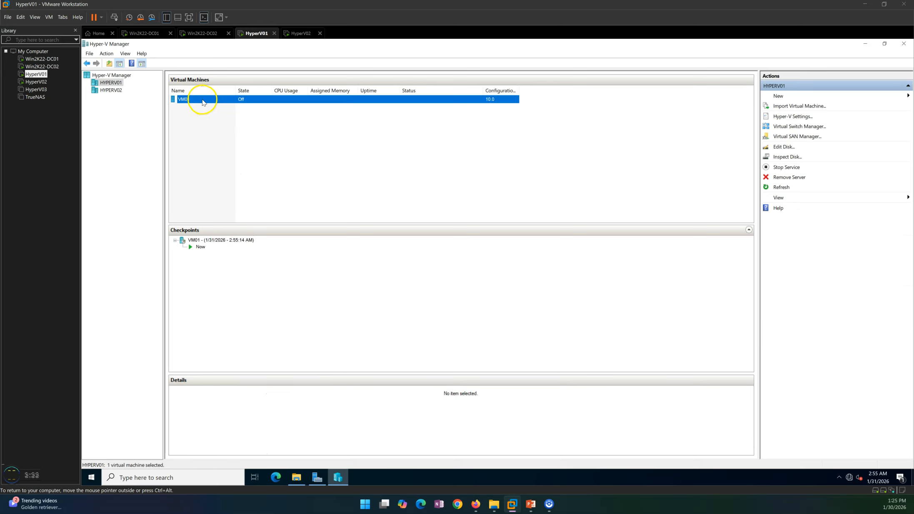
# Step: Rename the new VM01 checkpoint as "VM With 2 Cores"
pyautogui.rightClick(214, 242)
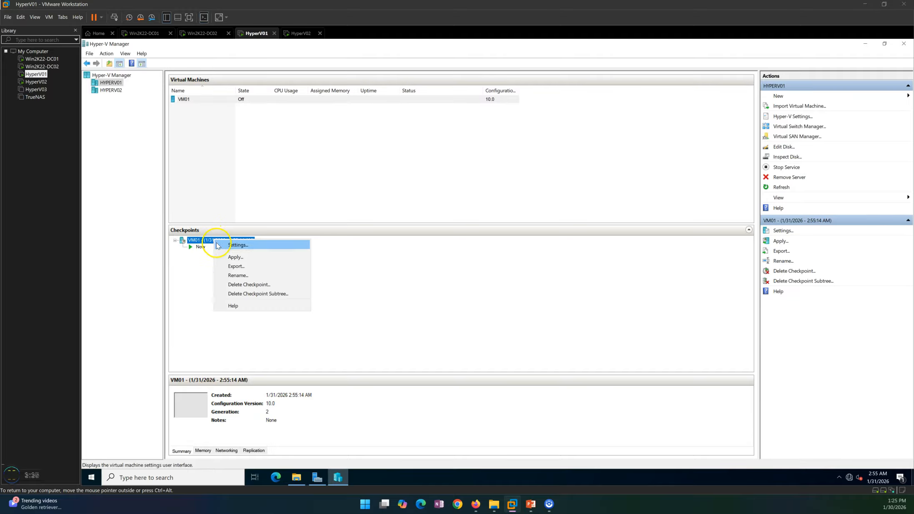
pyautogui.click(238, 275)
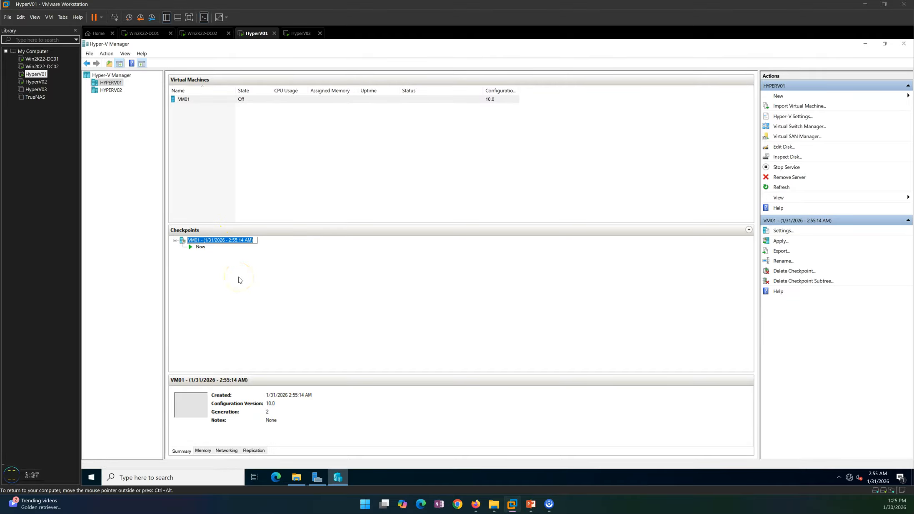
pyautogui.write('VM With 2 Co')
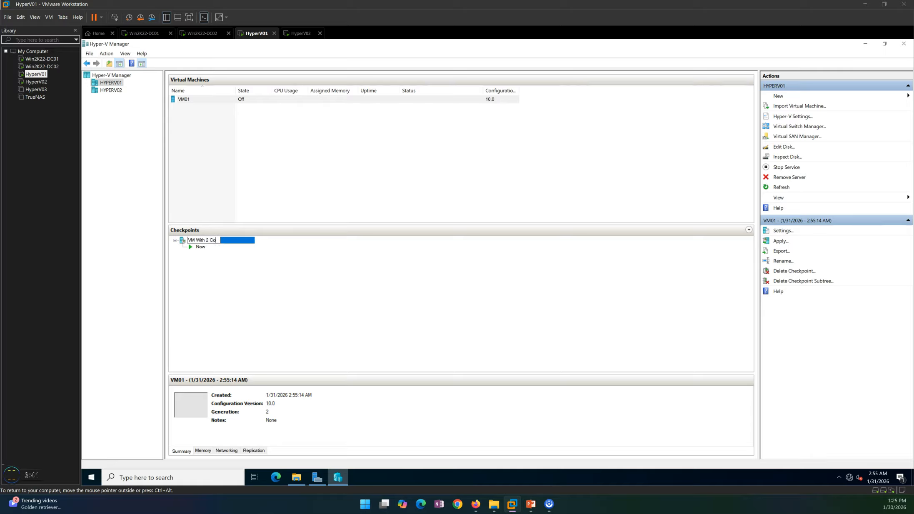
pyautogui.write('res')
pyautogui.press('Return')
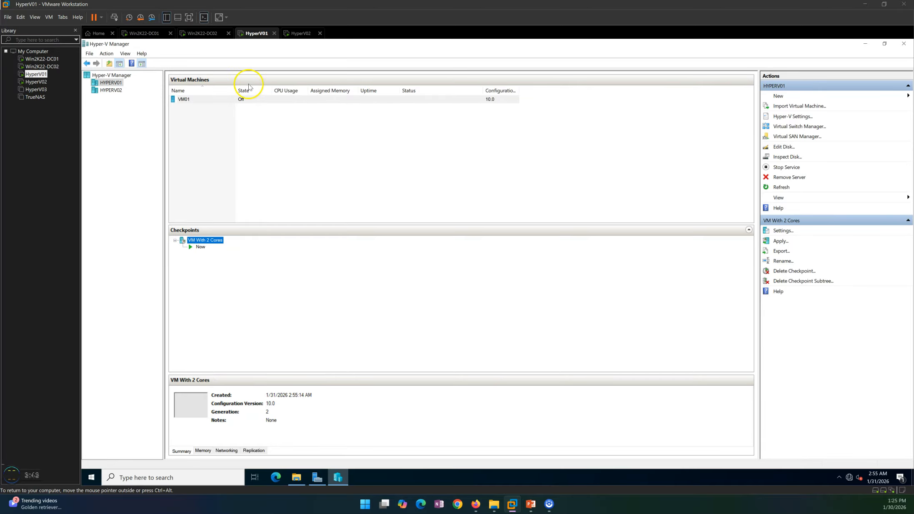
# Step: Return to the Virtual Hard Disks folder in File Explorer to check VM01's disk files after the checkpoint
pyautogui.rightClick(211, 99)
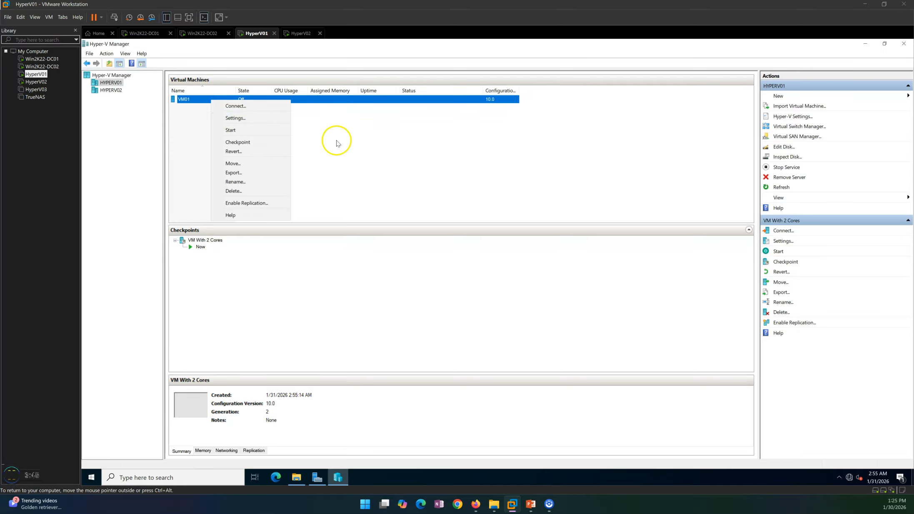
pyautogui.click(382, 146)
pyautogui.click(296, 477)
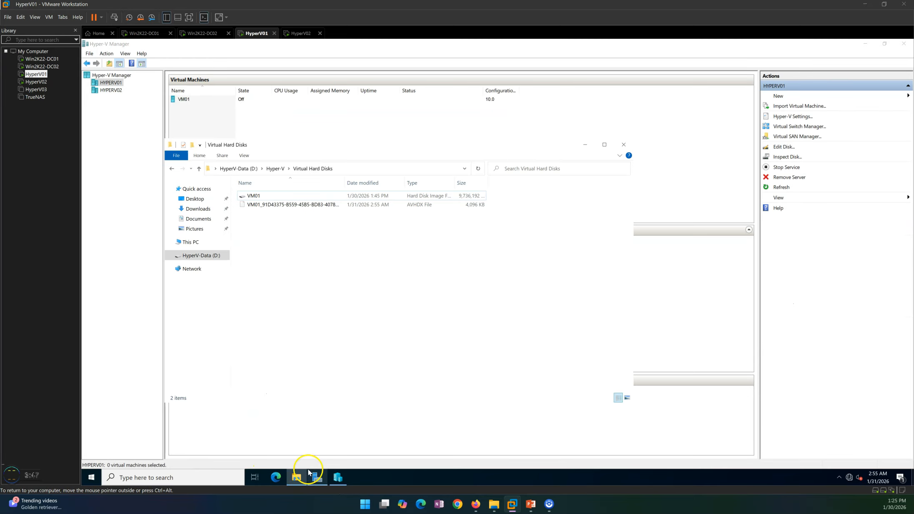
# Step: Fit the Name and Type columns to their contents in the Virtual Hard Disks folder and select the AVHDX file
pyautogui.click(367, 199)
pyautogui.doubleClick(344, 182)
pyautogui.click(349, 262)
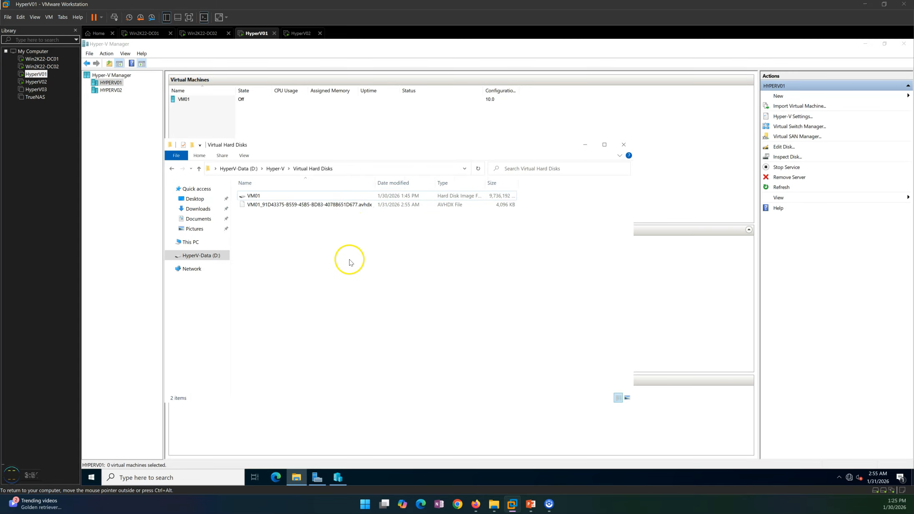
pyautogui.doubleClick(485, 182)
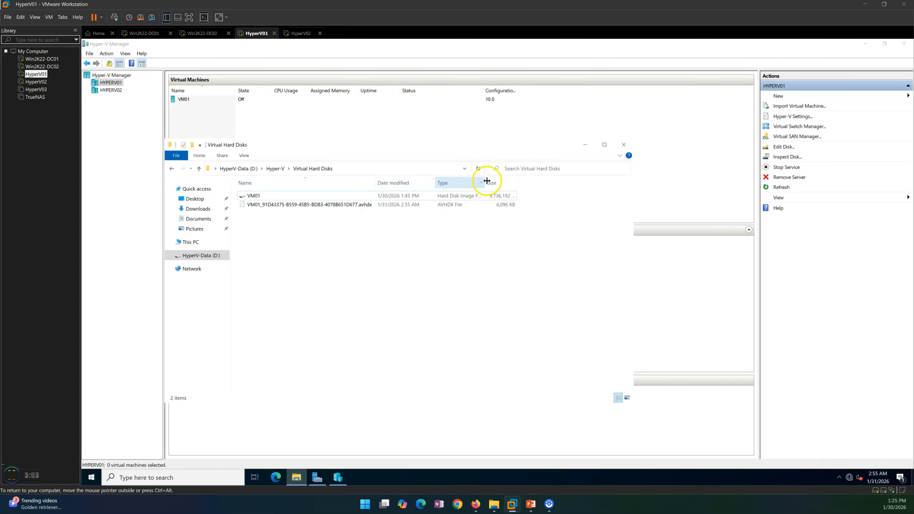
pyautogui.click(455, 209)
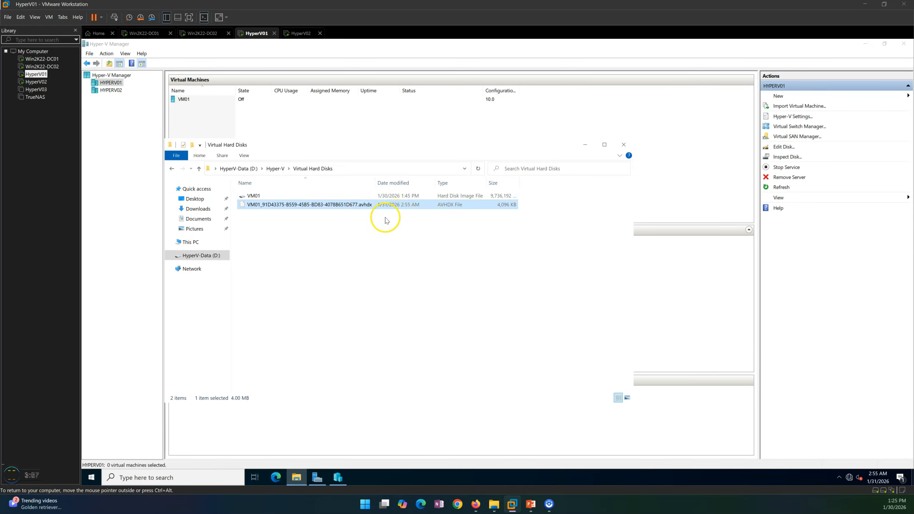
# Step: Check which virtual hard disk file VM01's hard drive uses in the Hyper-V Manager settings, then close them without changes
pyautogui.click(338, 476)
pyautogui.rightClick(221, 103)
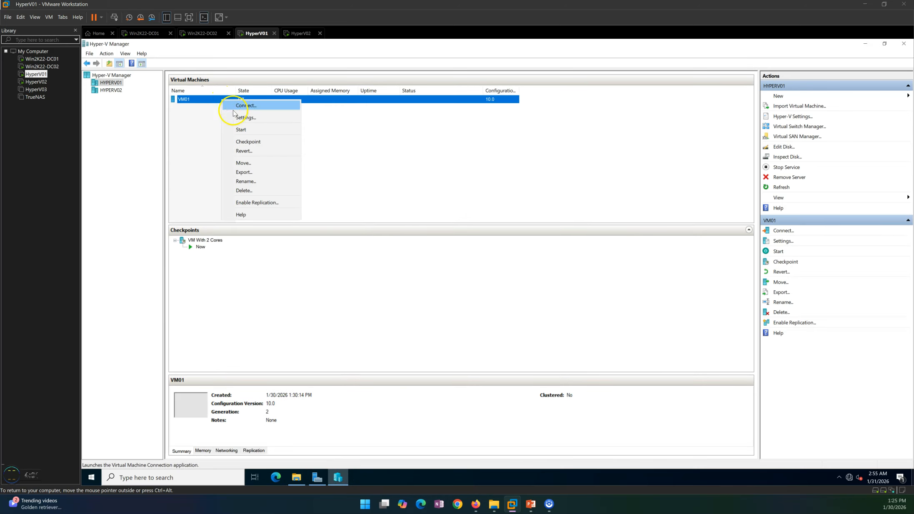
pyautogui.click(239, 127)
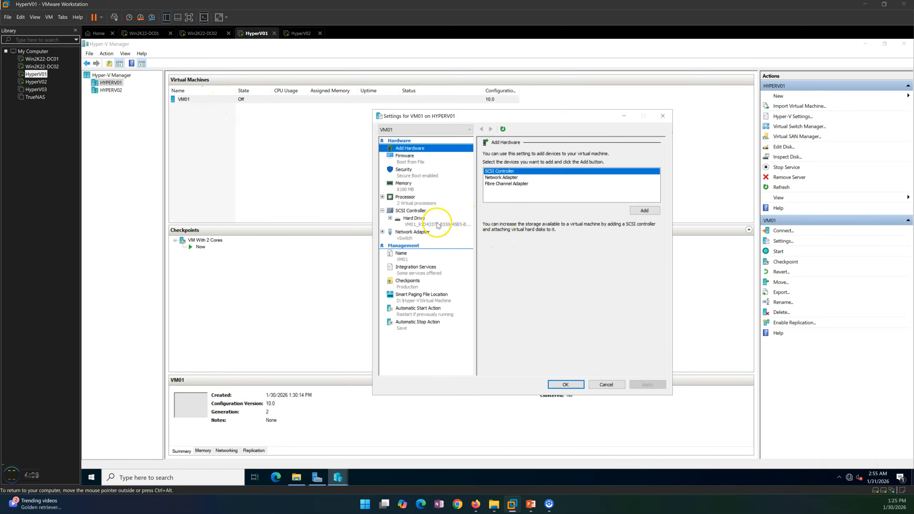
pyautogui.click(433, 222)
pyautogui.moveTo(559, 223); pyautogui.dragTo(662, 223)
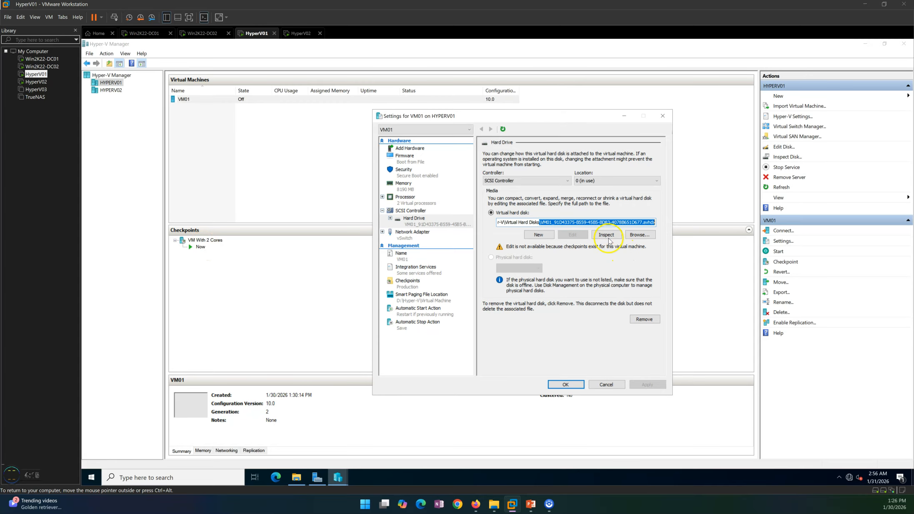
pyautogui.click(566, 223)
pyautogui.moveTo(539, 224); pyautogui.dragTo(658, 225)
pyautogui.click(605, 384)
# Step: Compare the VM01 base disk with its AVHDX file in the Virtual Hard Disks folder, then minimize File Explorer
pyautogui.click(295, 478)
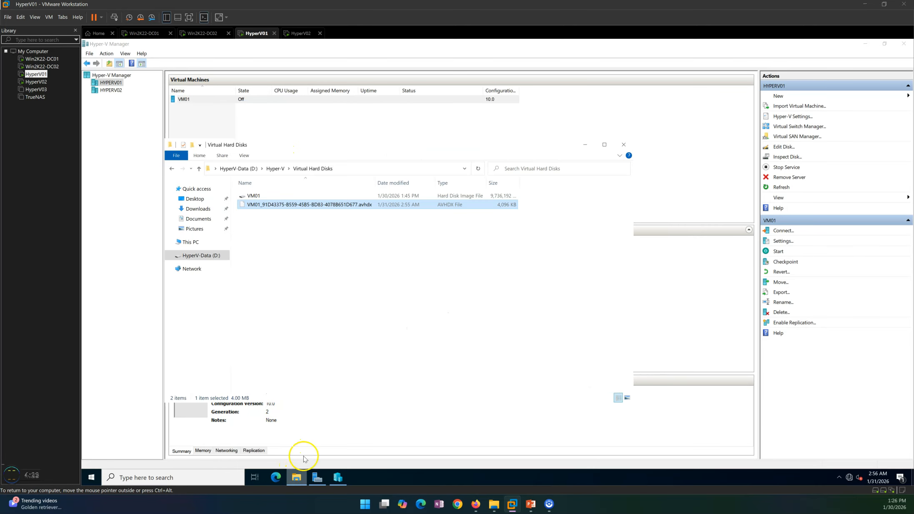
pyautogui.click(273, 195)
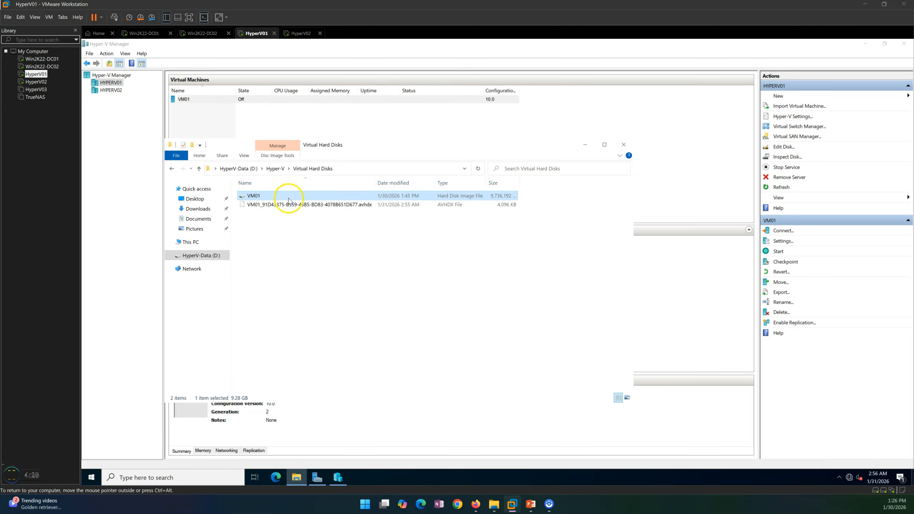
pyautogui.click(323, 206)
pyautogui.click(392, 240)
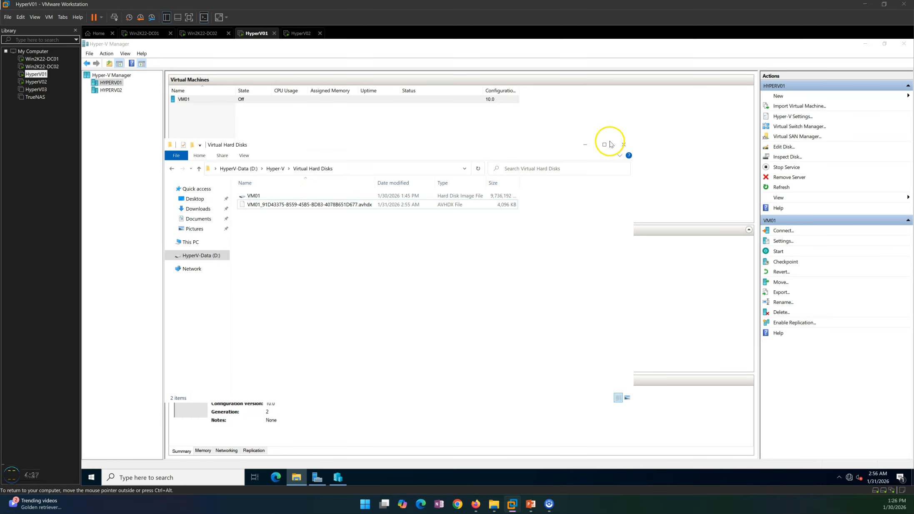
pyautogui.click(586, 144)
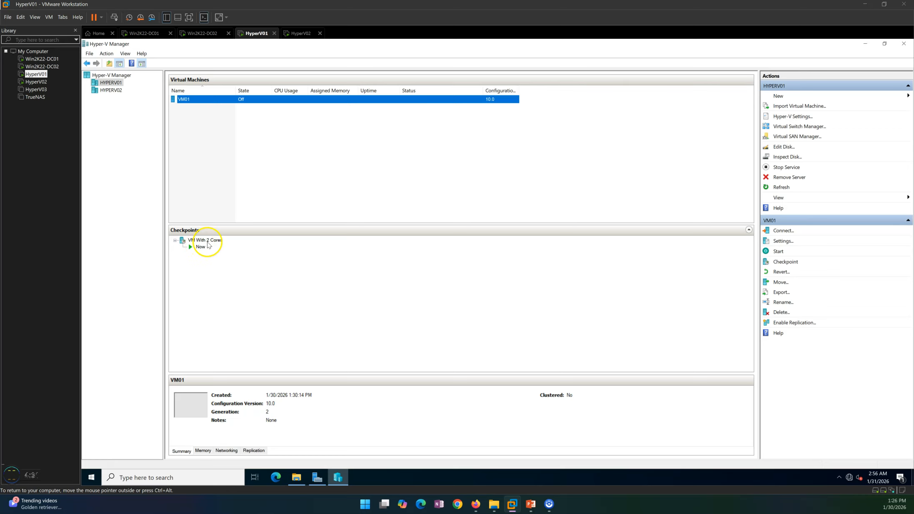
# Step: Set VM01's number of virtual processors to 4 in its settings
pyautogui.rightClick(213, 100)
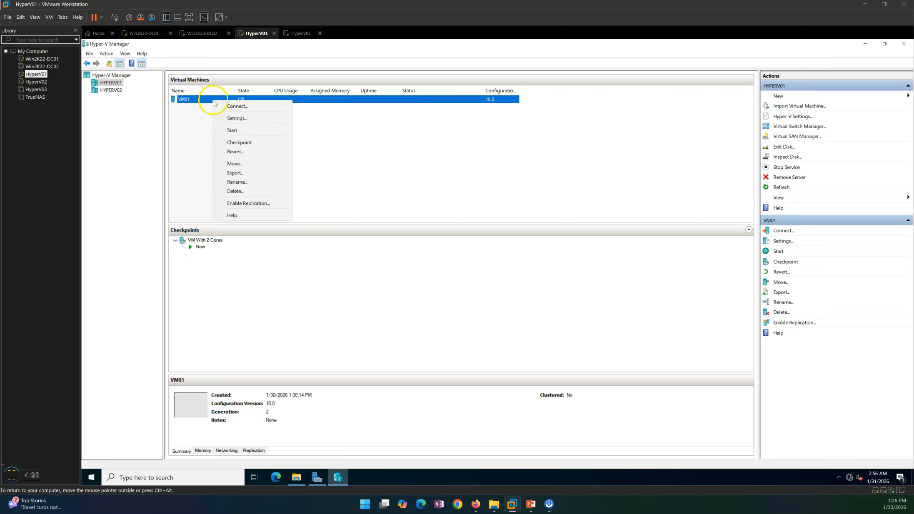
pyautogui.click(235, 118)
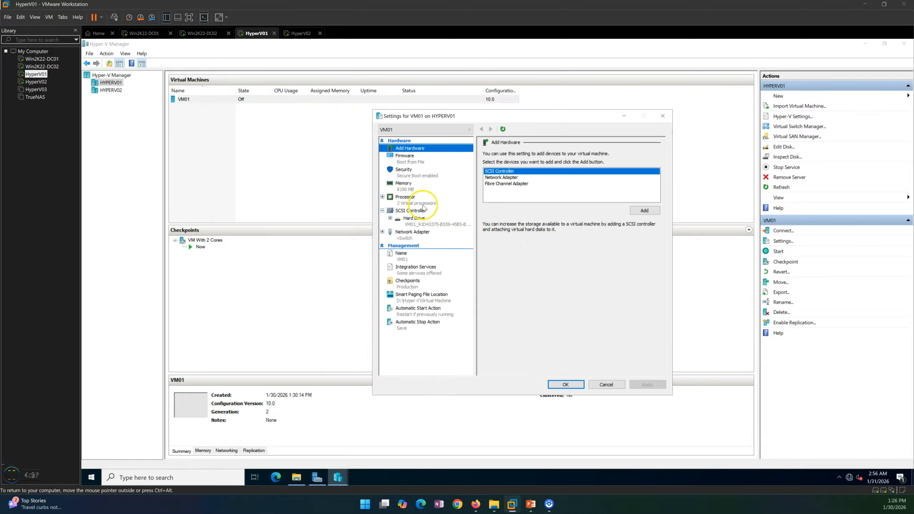
pyautogui.click(405, 198)
pyautogui.doubleClick(578, 167)
pyautogui.write('4')
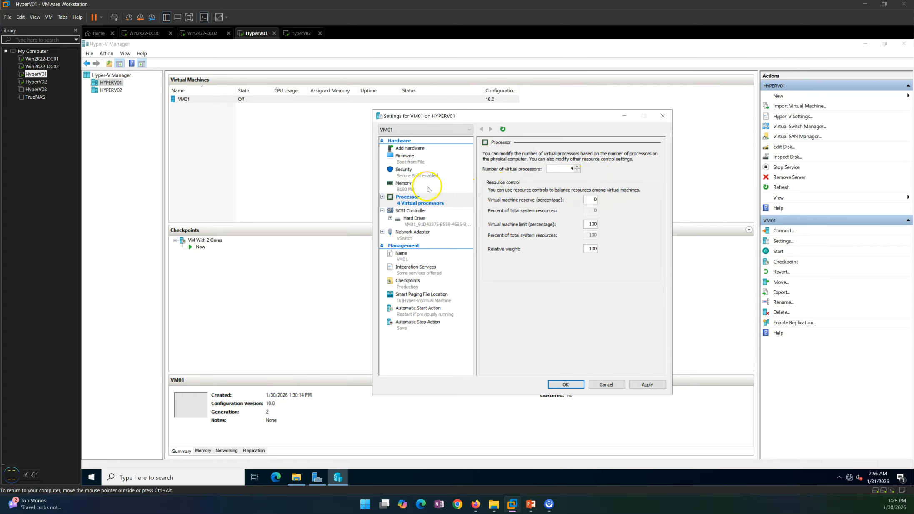
# Step: Set VM01's RAM to 16000 MB, recheck the processor setting, then apply the changes and close the settings
pyautogui.click(403, 183)
pyautogui.doubleClick(558, 164)
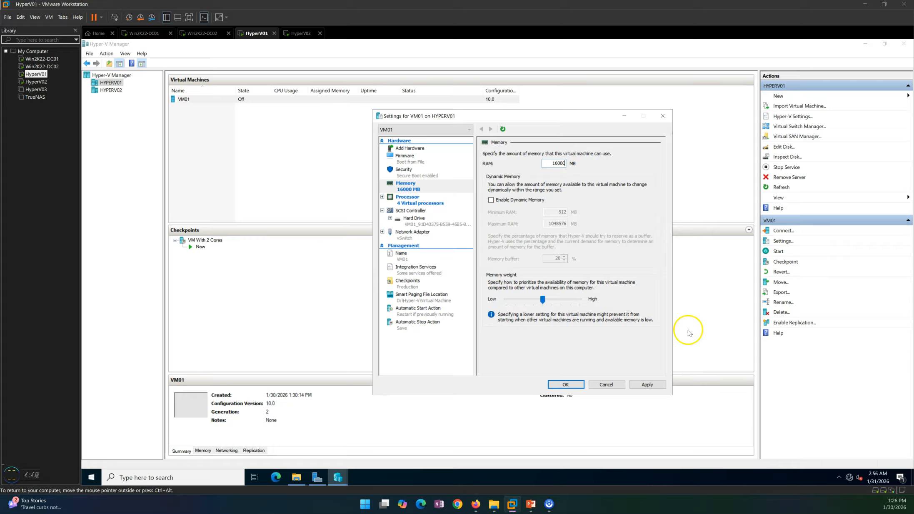
pyautogui.click(402, 199)
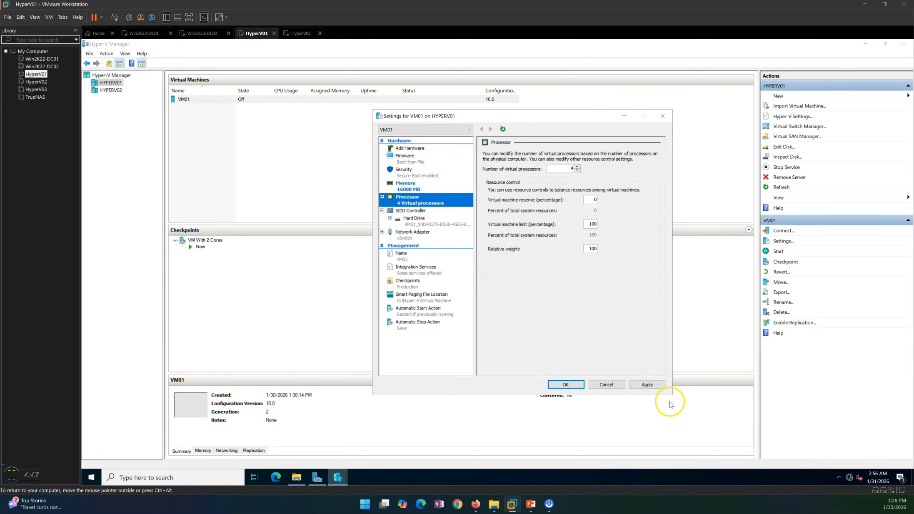
pyautogui.click(647, 385)
pyautogui.click(571, 387)
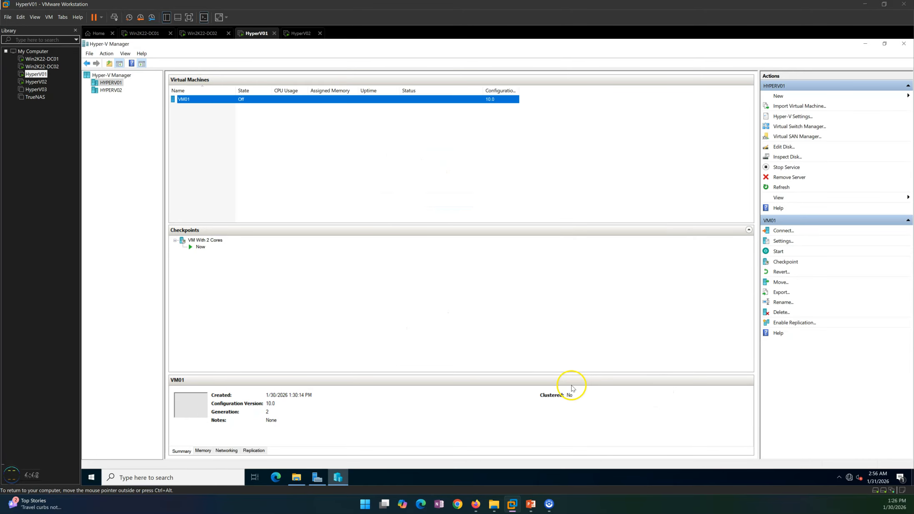
# Step: Create another checkpoint of VM01 and rename it as "VM with 4 Cores and 16000MB Memory"
pyautogui.rightClick(231, 100)
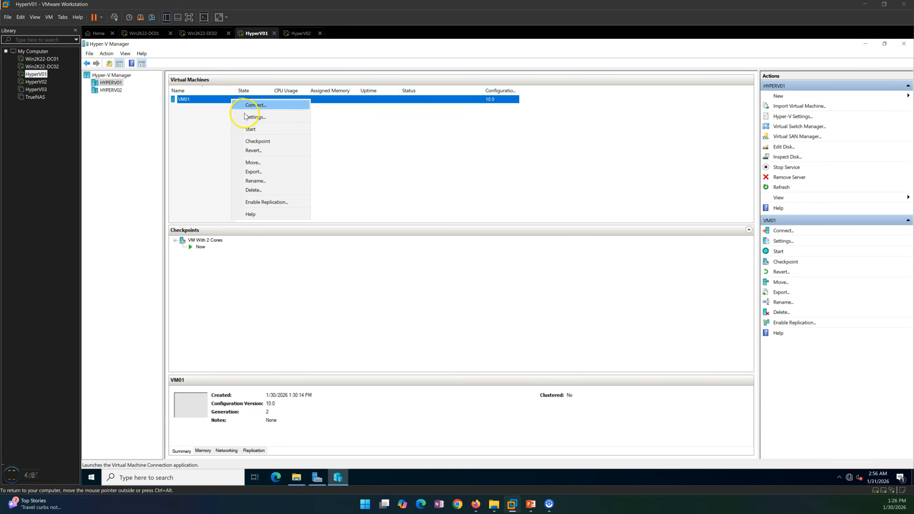
pyautogui.click(262, 142)
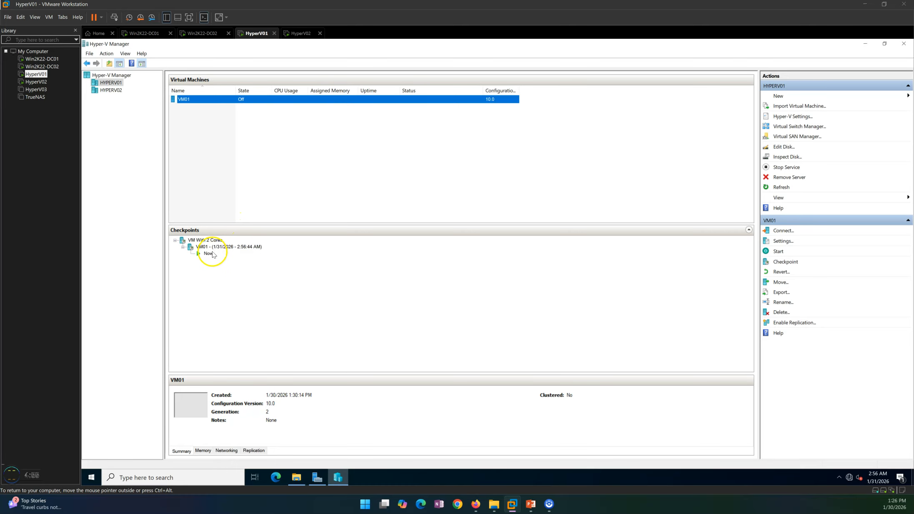
pyautogui.click(208, 254)
pyautogui.click(222, 246)
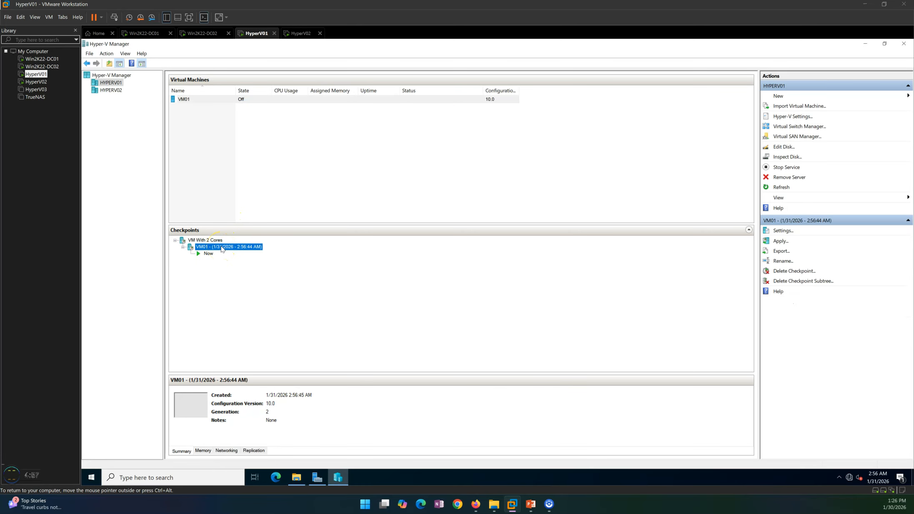
pyautogui.rightClick(222, 248)
pyautogui.click(245, 283)
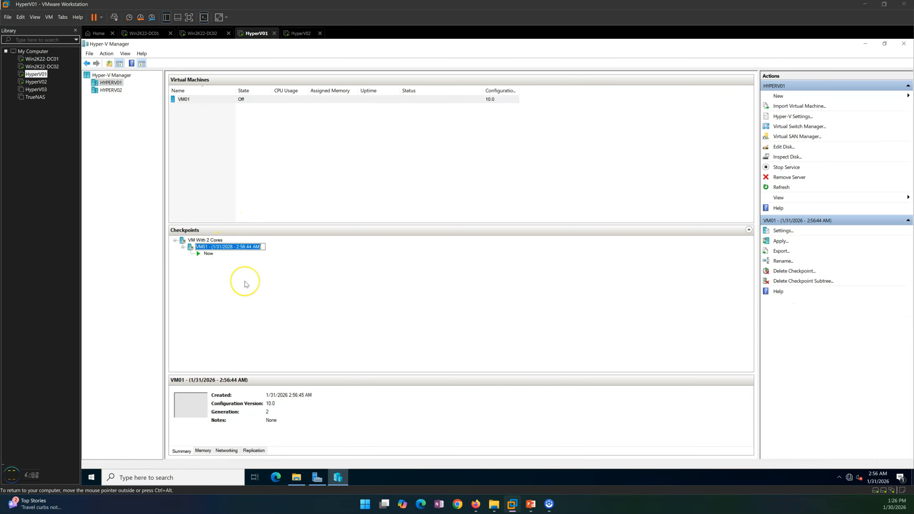
pyautogui.write('V')
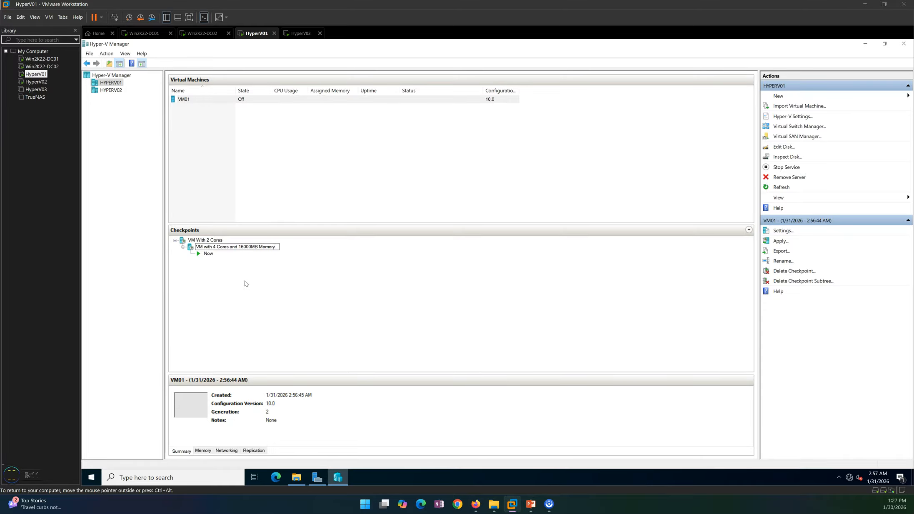
pyautogui.click(356, 99)
# Step: Examine the AVHDX files in the Virtual Hard Disks folder in File Explorer, with the Name column fitted to full names
pyautogui.click(297, 478)
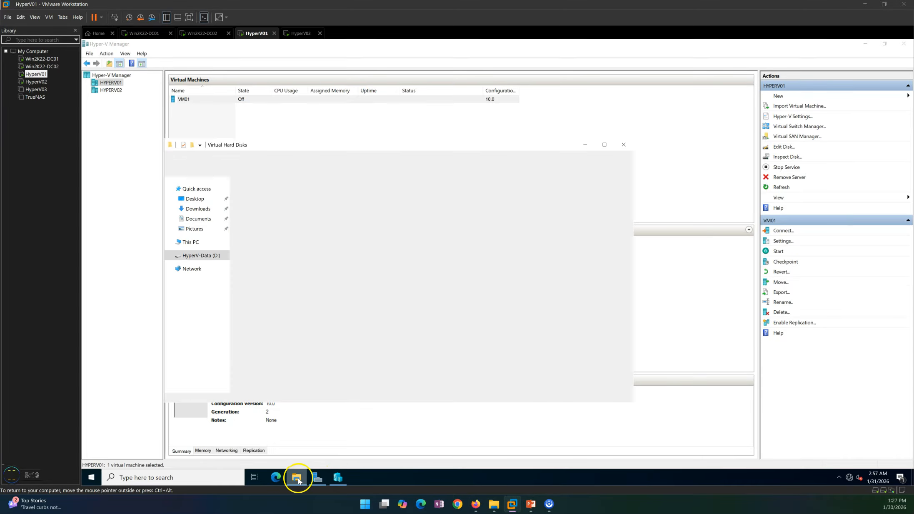
pyautogui.doubleClick(375, 183)
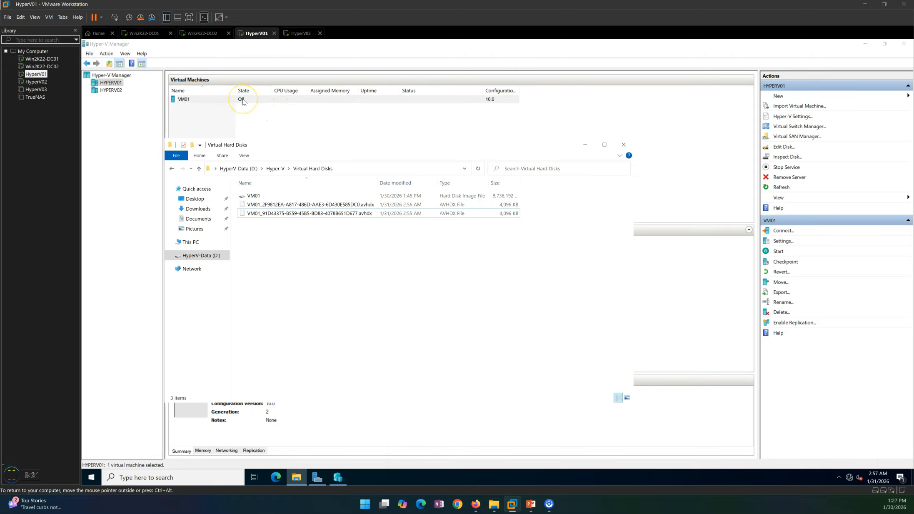
pyautogui.click(407, 218)
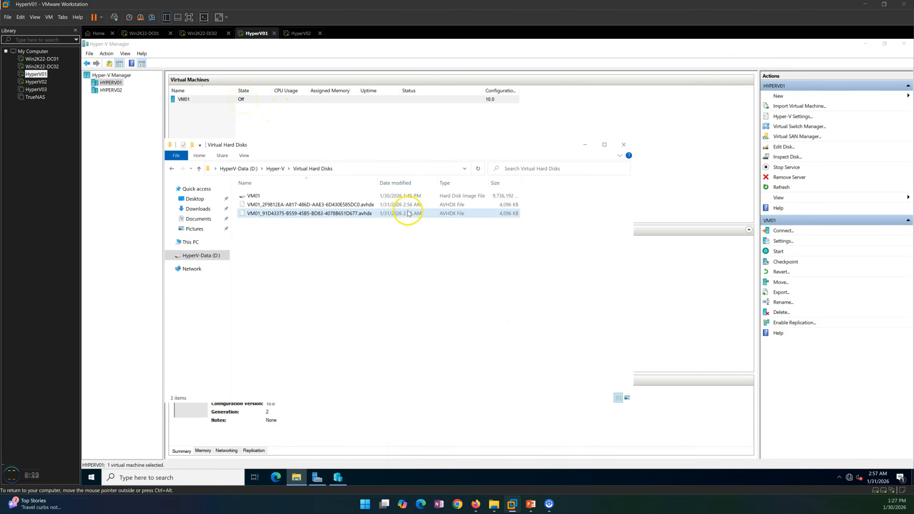
pyautogui.click(408, 205)
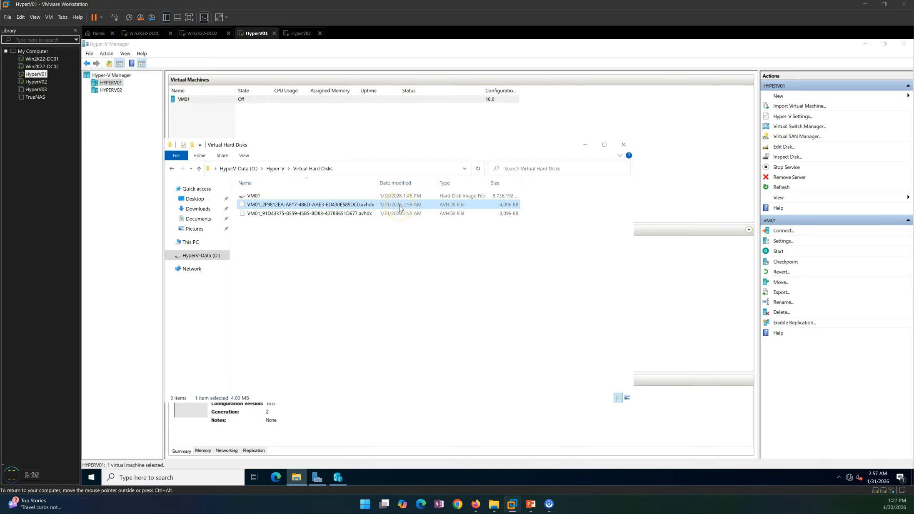
# Step: Check the virtual hard disk path of VM01's hard drive after the second checkpoint, then cancel the settings
pyautogui.rightClick(245, 100)
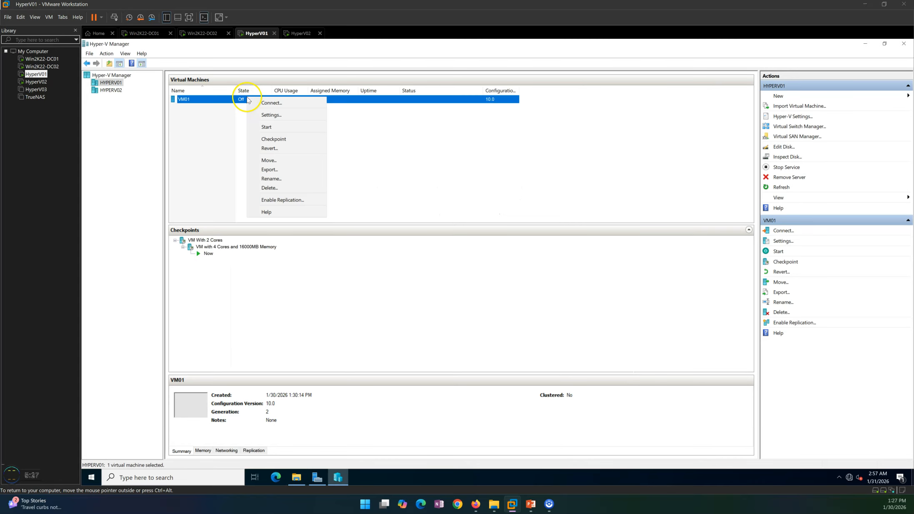
pyautogui.click(267, 120)
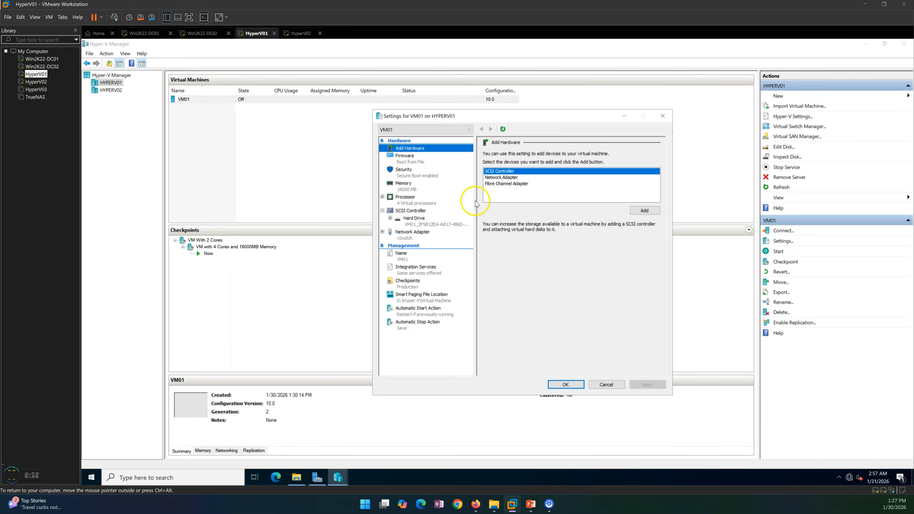
pyautogui.click(415, 221)
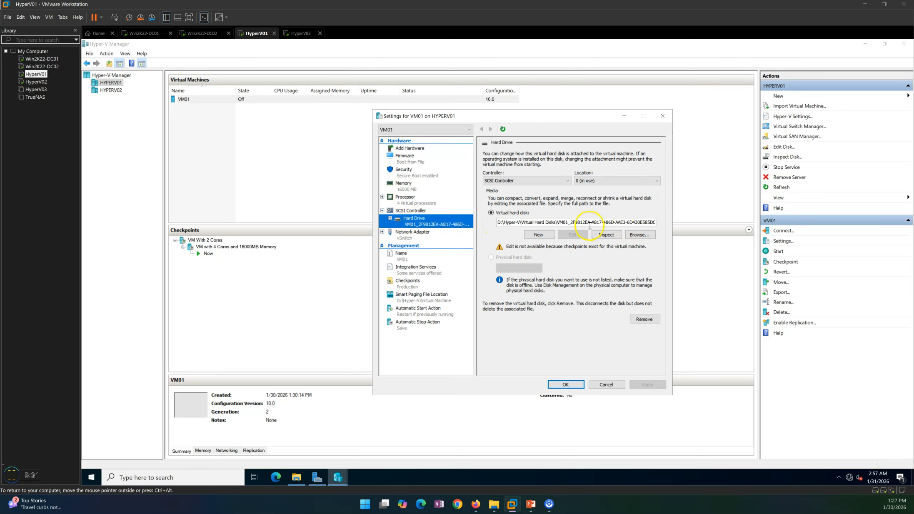
pyautogui.moveTo(587, 222); pyautogui.dragTo(673, 224)
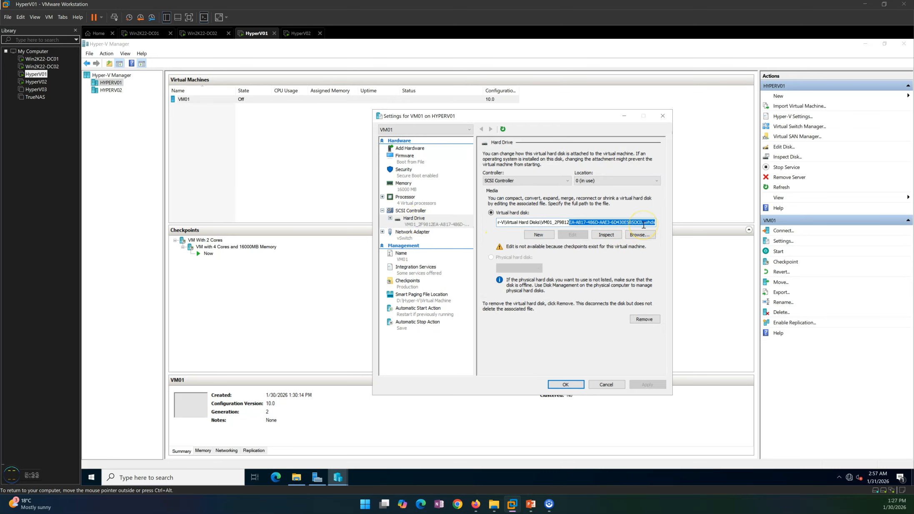
pyautogui.click(606, 384)
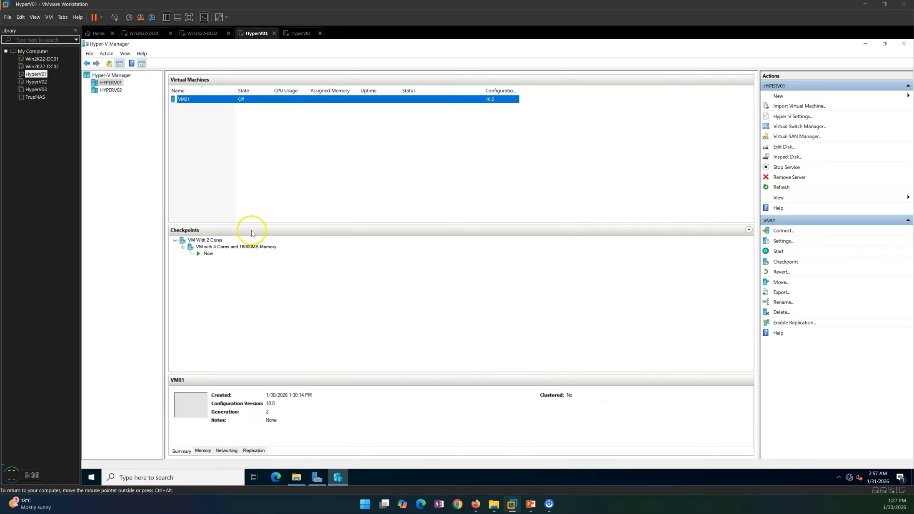
# Step: Browse in File Explorer to Hyper-V > Virtual Machine > Virtual Machines and look at VM01's configuration files
pyautogui.click(298, 480)
pyautogui.click(274, 168)
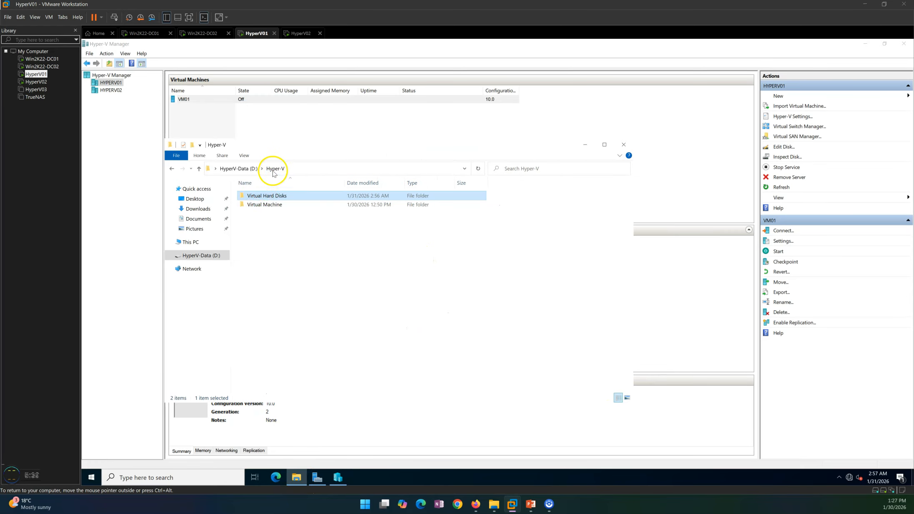
pyautogui.doubleClick(255, 204)
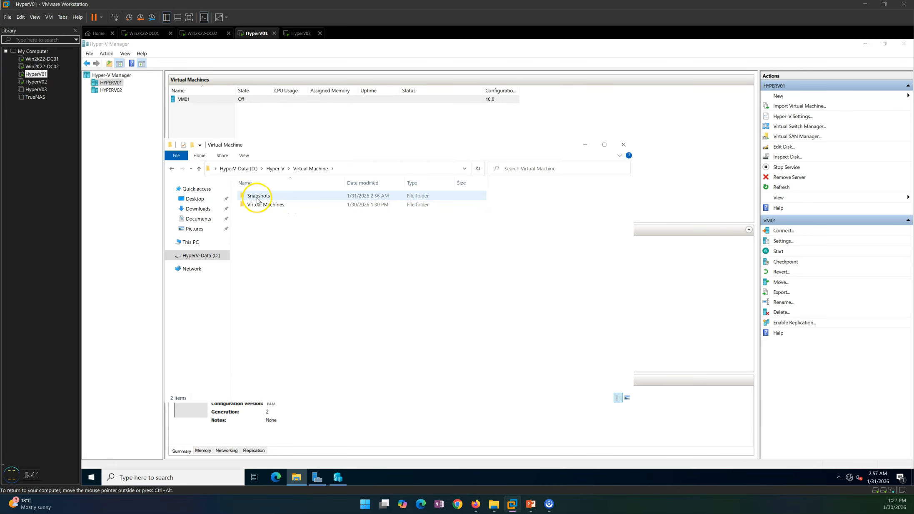
pyautogui.doubleClick(254, 204)
pyautogui.moveTo(321, 240)
pyautogui.mouseDown()
pyautogui.moveTo(346, 178)
pyautogui.moveTo(329, 249)
pyautogui.mouseUp()
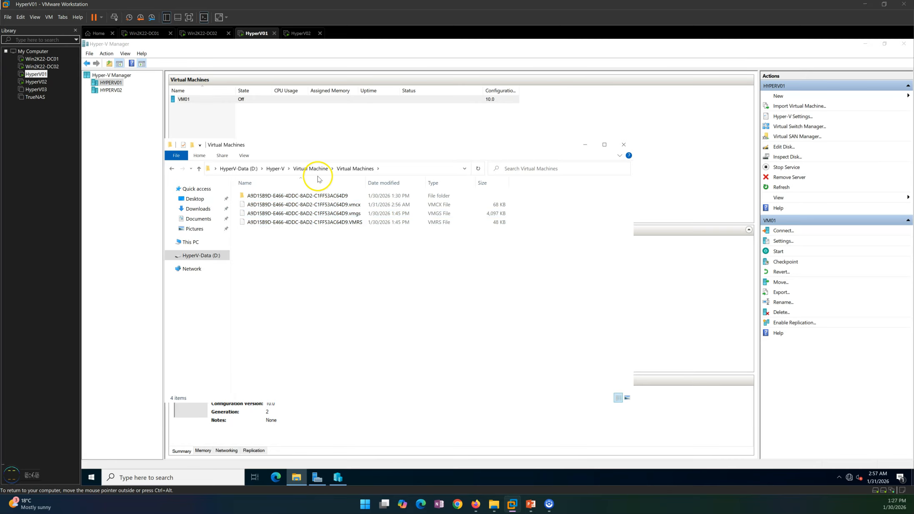
# Step: Open the Snapshots folder under Virtual Machine and fit the Name column to show the full checkpoint file names
pyautogui.click(311, 169)
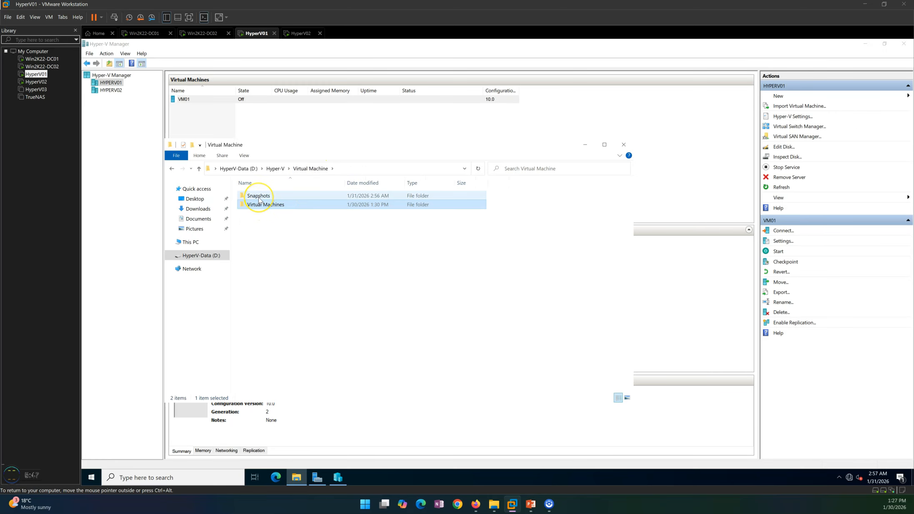
pyautogui.doubleClick(259, 196)
pyautogui.doubleClick(344, 181)
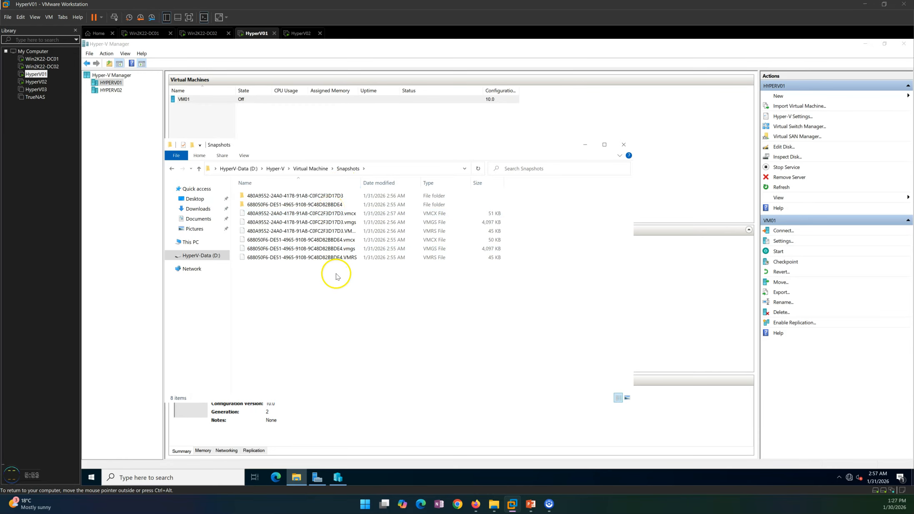
# Step: Widen the Name column in the Snapshots folder and look at the VMRS and VMCX files of the two checkpoints
pyautogui.moveTo(361, 181); pyautogui.dragTo(395, 181)
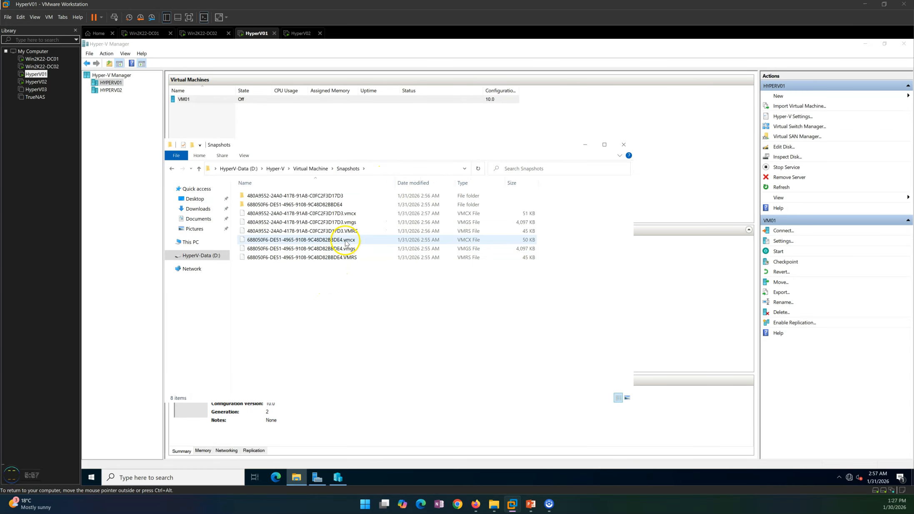
pyautogui.click(351, 257)
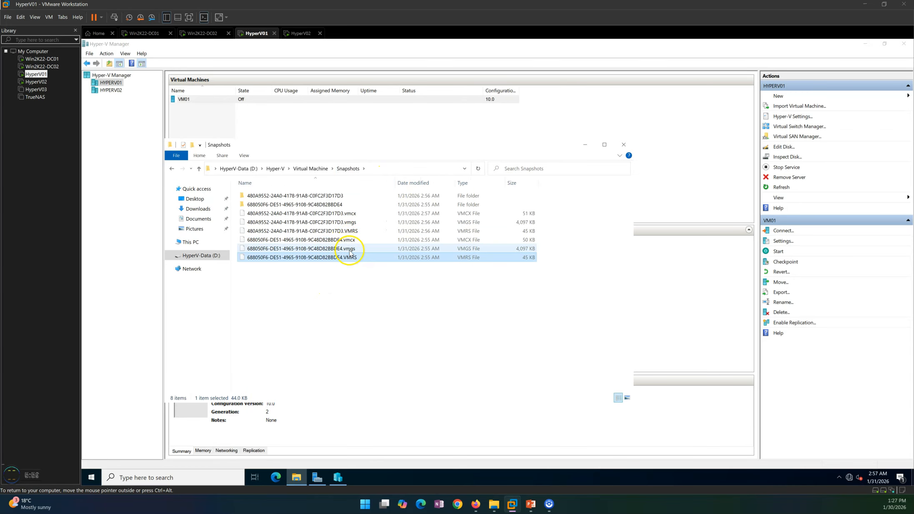
pyautogui.click(346, 214)
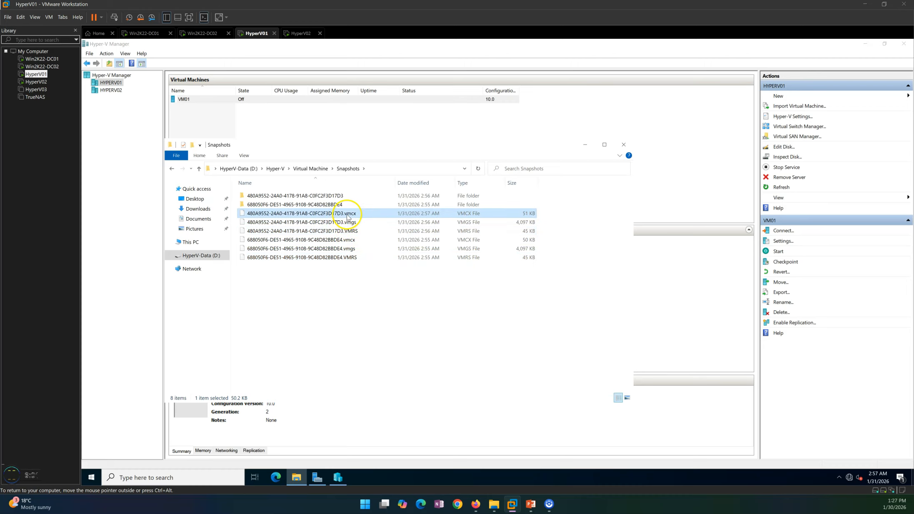
# Step: Switch to Hyper-V Manager, review VM01's checkpoint tree and its current processor and memory settings, then close the settings
pyautogui.click(204, 99)
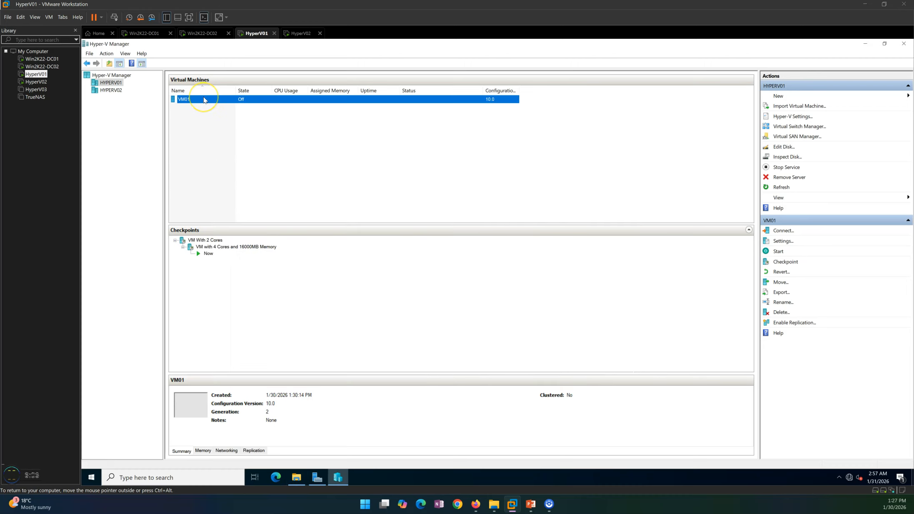
pyautogui.click(237, 212)
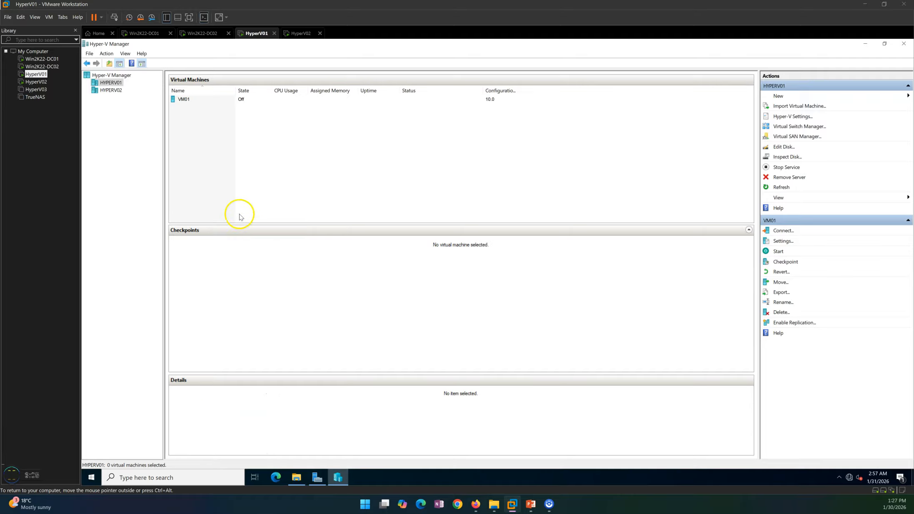
pyautogui.click(193, 99)
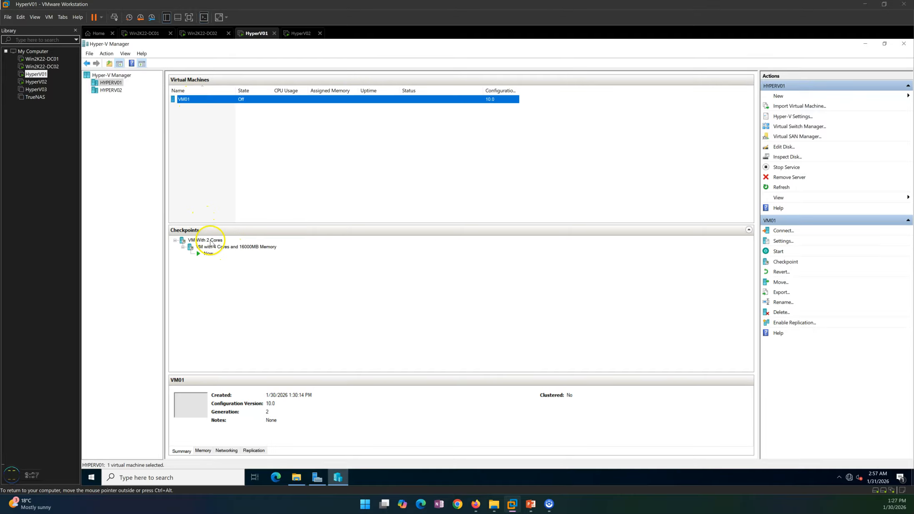
pyautogui.click(210, 241)
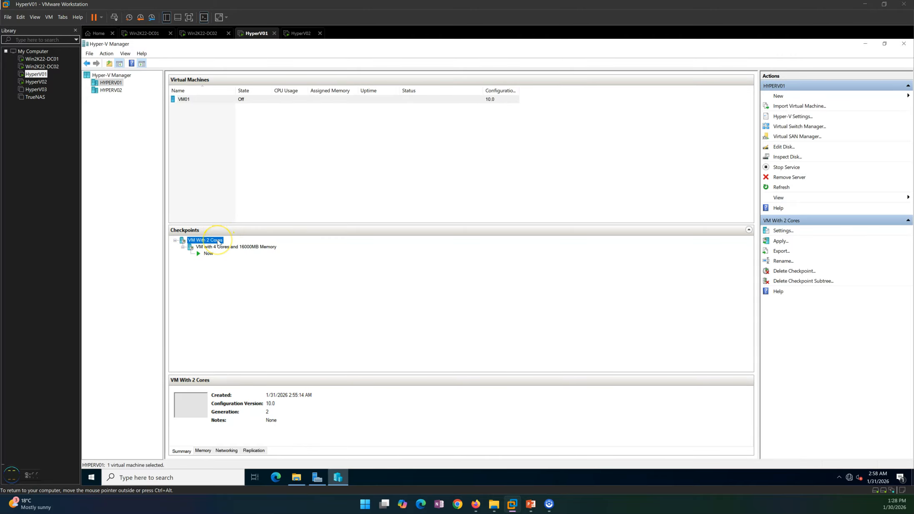
pyautogui.rightClick(217, 99)
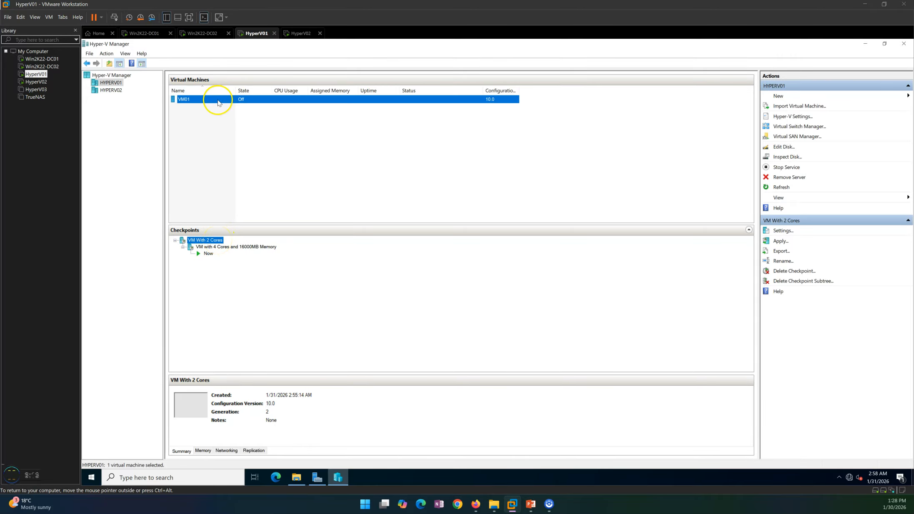
pyautogui.click(235, 118)
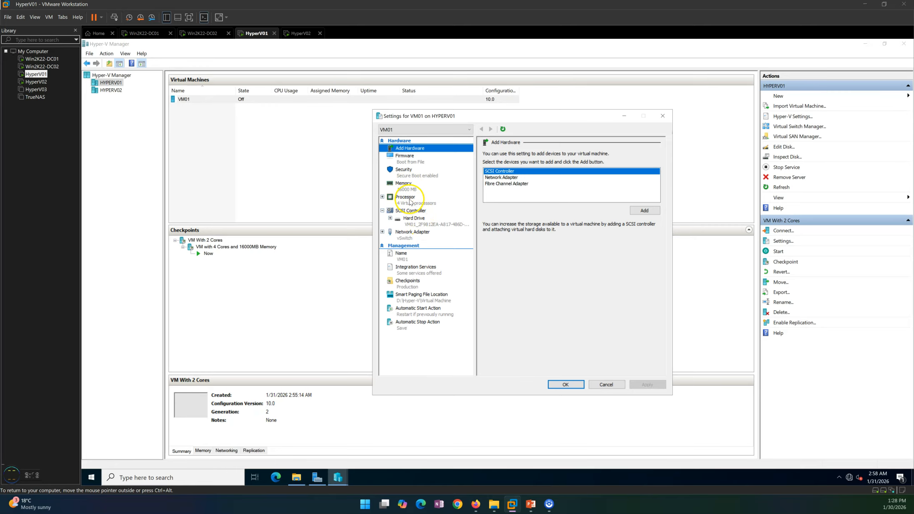
pyautogui.click(579, 384)
# Step: Apply the VM With 2 Cores checkpoint to VM01 without checkpointing the current state, then select Now in the checkpoint tree
pyautogui.rightClick(214, 241)
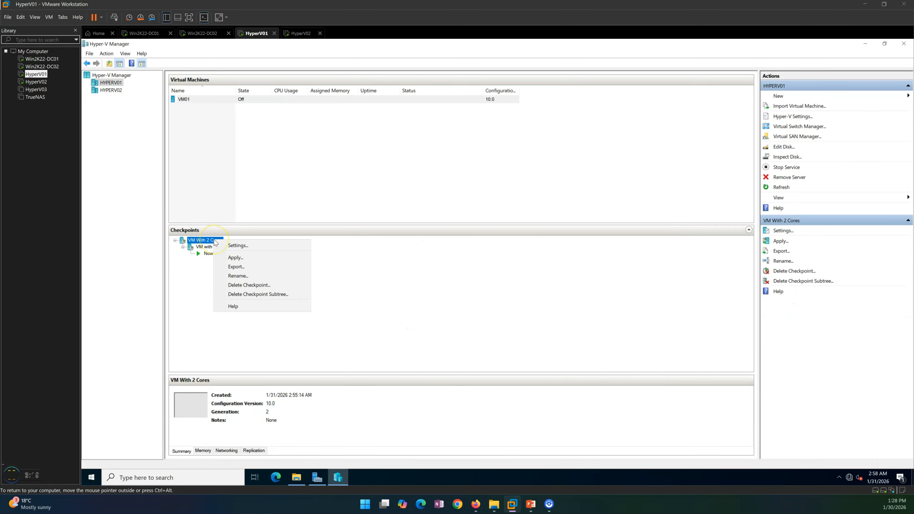
pyautogui.click(236, 258)
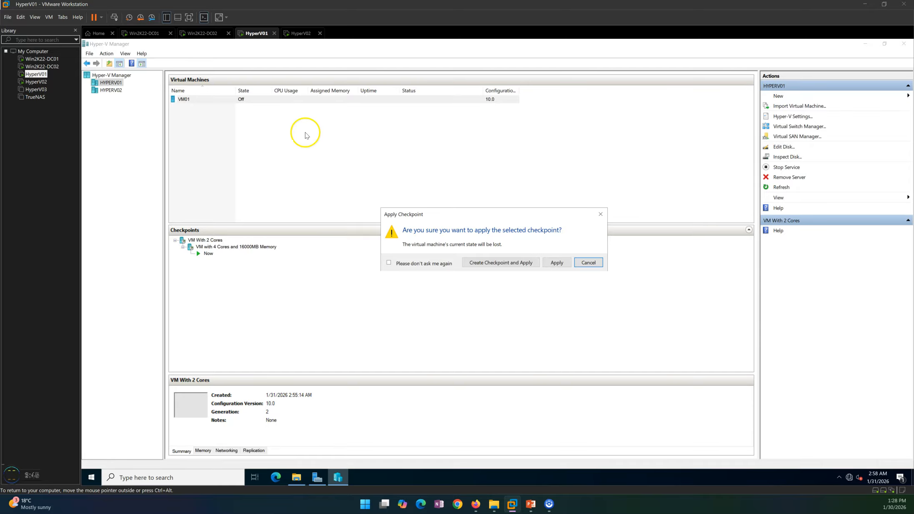
pyautogui.moveTo(520, 221); pyautogui.dragTo(519, 230)
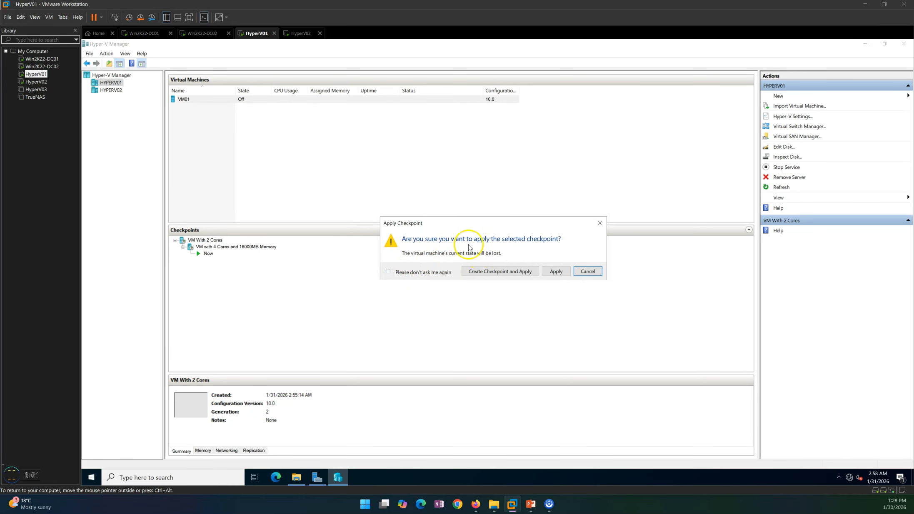
pyautogui.click(556, 271)
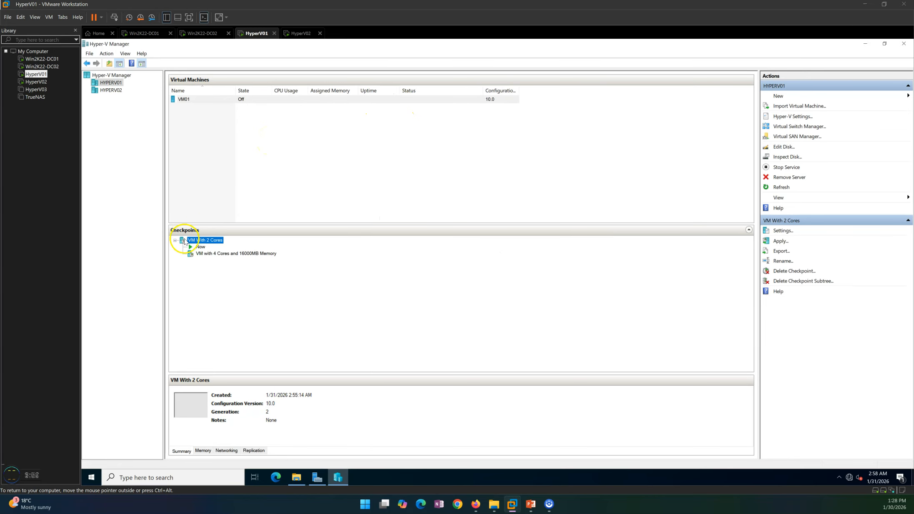
pyautogui.click(196, 253)
pyautogui.click(201, 247)
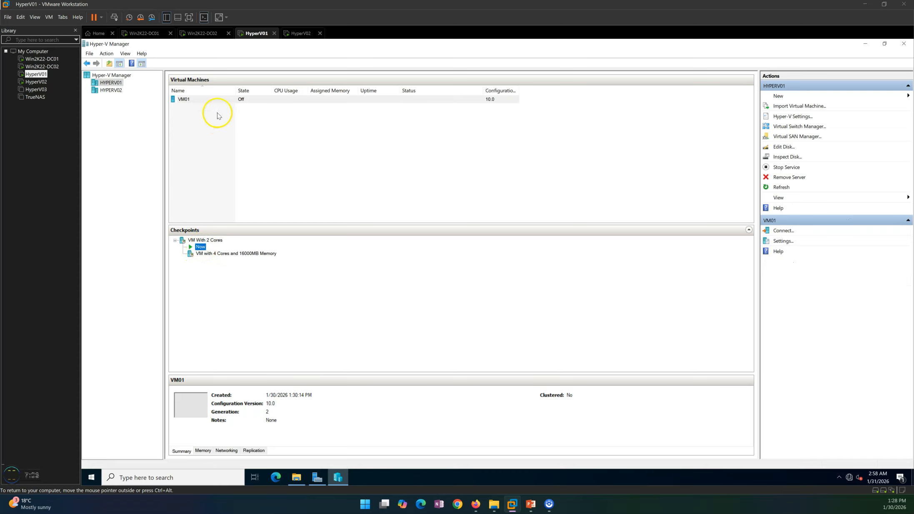
# Step: Open VM01's settings and check the end of the virtual hard disk path of its hard drive
pyautogui.click(218, 99)
pyautogui.rightClick(217, 99)
pyautogui.click(235, 119)
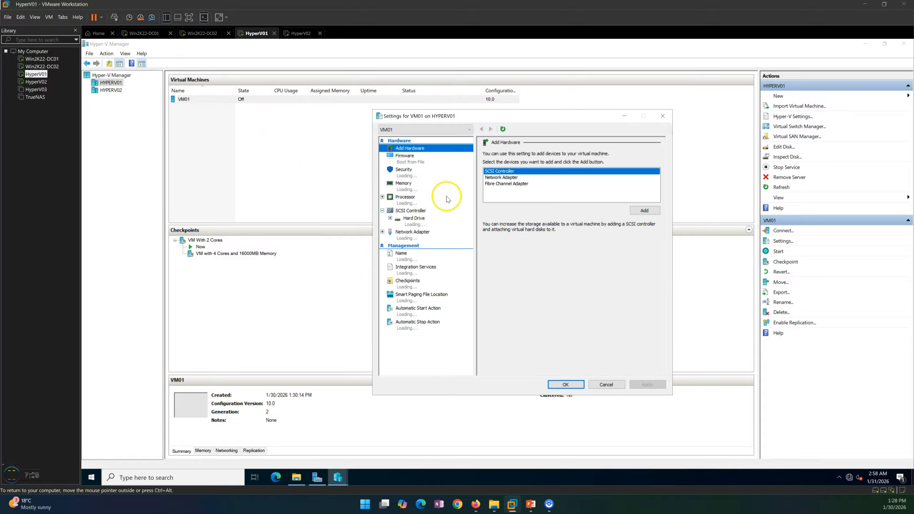
pyautogui.click(420, 219)
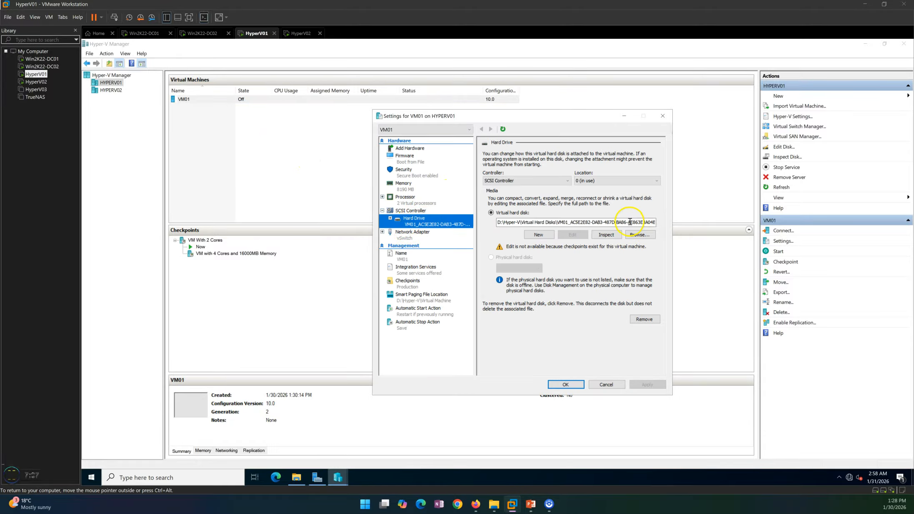
pyautogui.moveTo(630, 221); pyautogui.dragTo(696, 220)
# Step: Switch to File Explorer and look at the AVHDX files in the Virtual Hard Disks folder under Hyper-V
pyautogui.click(296, 478)
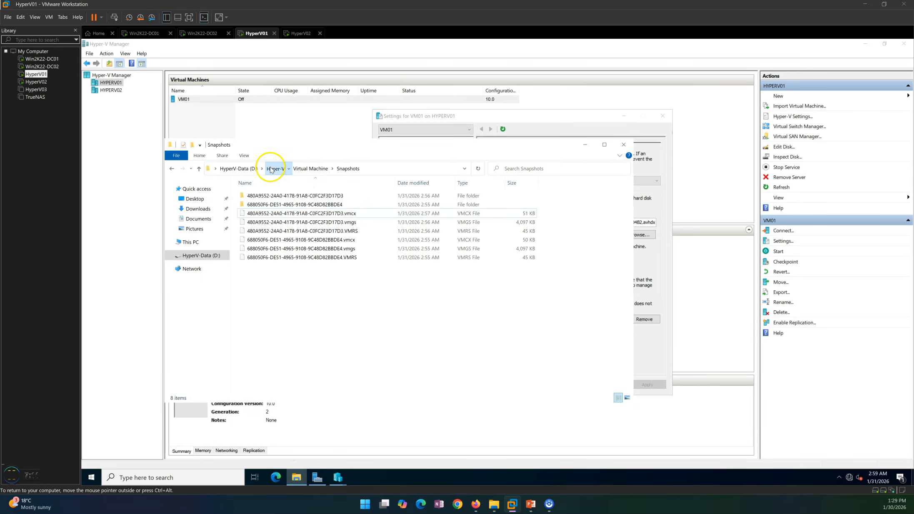
pyautogui.click(279, 168)
pyautogui.doubleClick(262, 196)
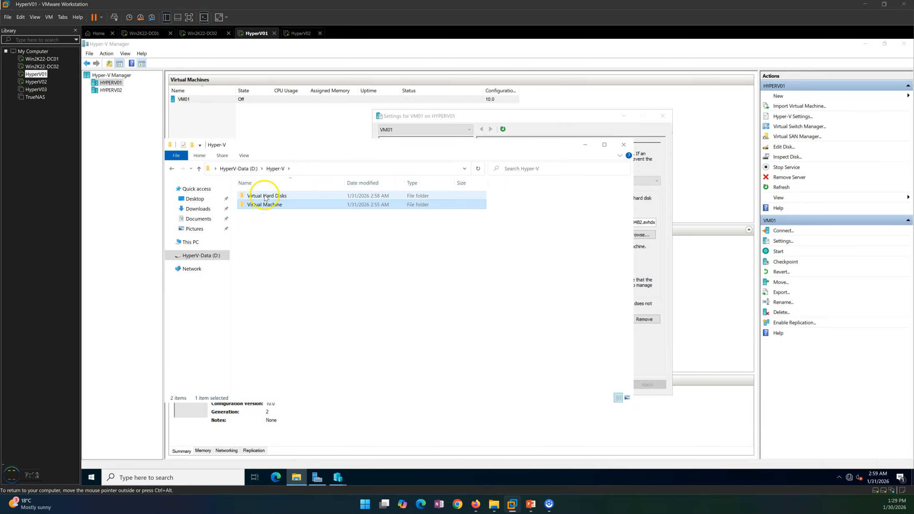
pyautogui.click(356, 206)
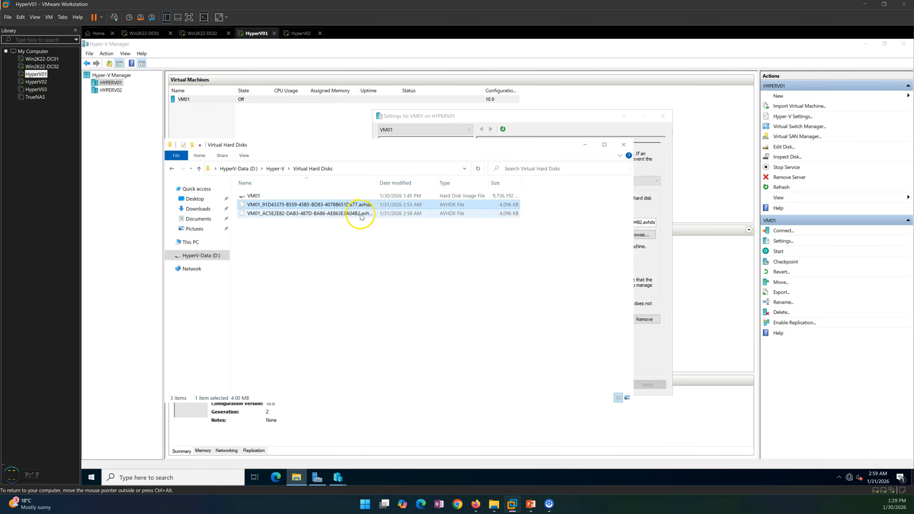
# Step: Return to VM01's open settings in Hyper-V Manager and highlight the last characters of the virtual hard disk path
pyautogui.moveTo(539, 108); pyautogui.dragTo(657, 110)
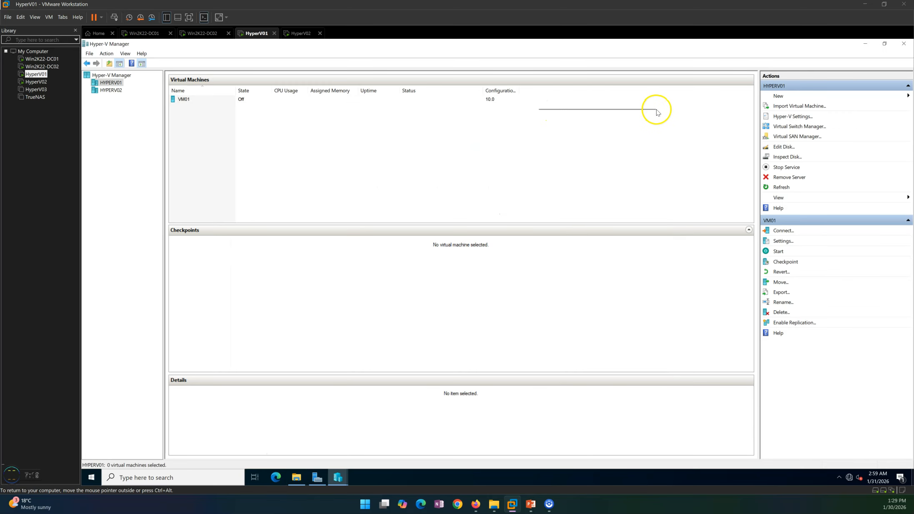
pyautogui.click(337, 476)
pyautogui.click(383, 439)
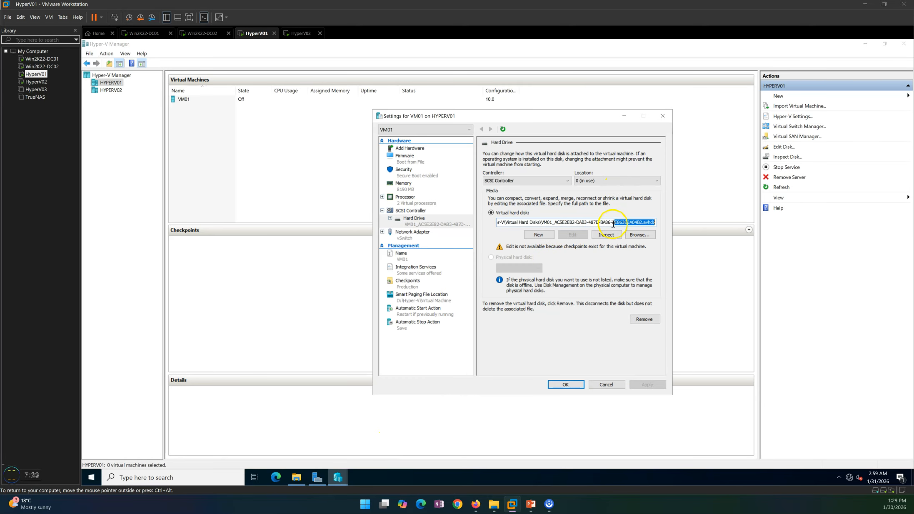
pyautogui.moveTo(632, 223); pyautogui.dragTo(658, 224)
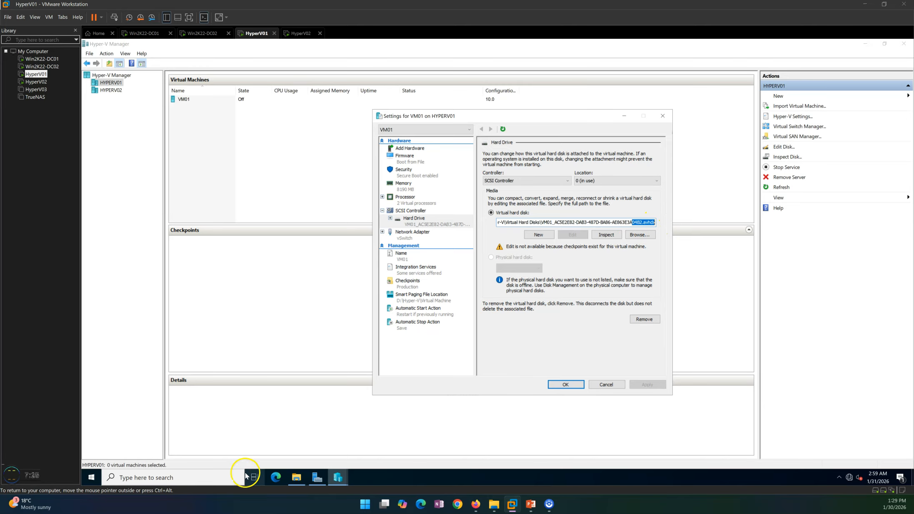
# Step: Find the matching AVHDX file in File Explorer's Virtual Hard Disks folder and widen the Name column to show full file names
pyautogui.click(295, 478)
pyautogui.click(338, 253)
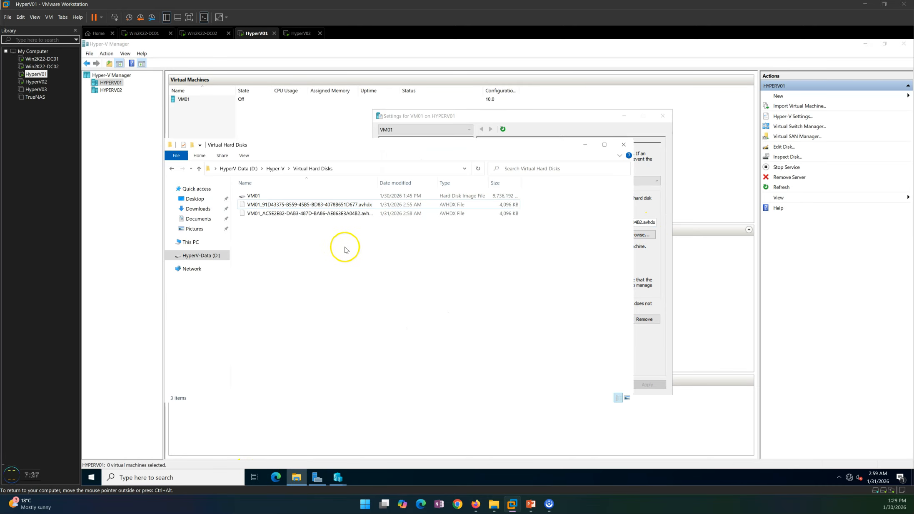
pyautogui.click(353, 214)
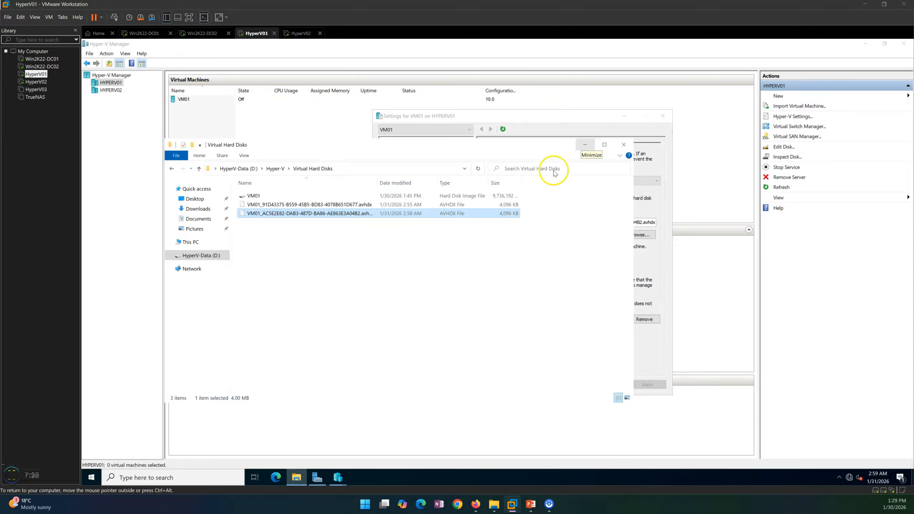
pyautogui.click(460, 276)
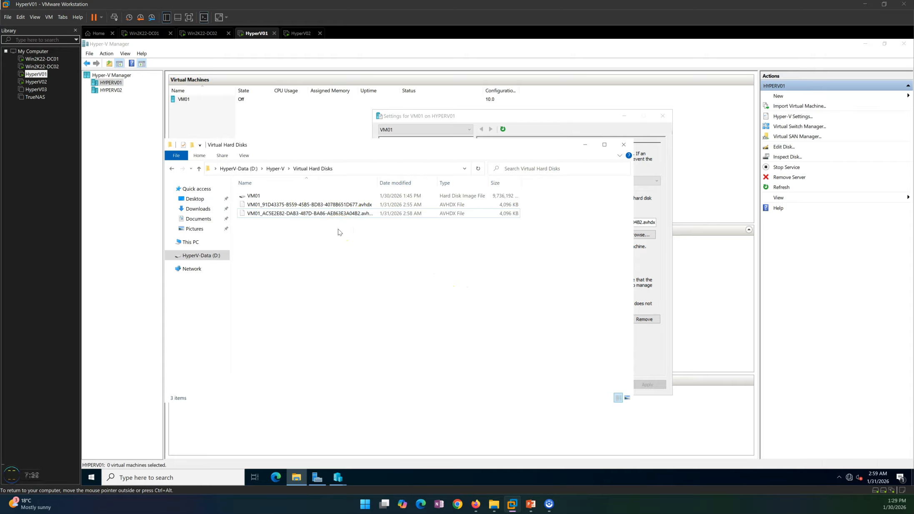
pyautogui.click(373, 226)
pyautogui.moveTo(379, 180); pyautogui.dragTo(424, 182)
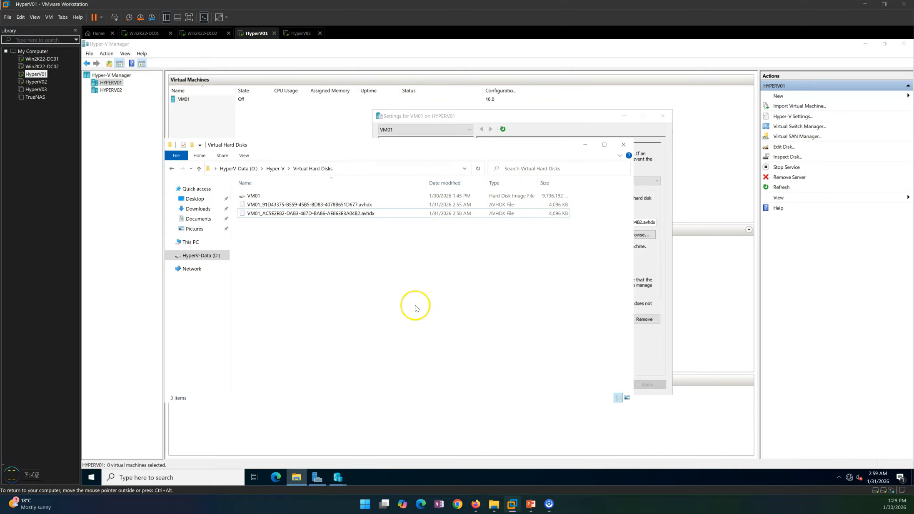
# Step: Browse to Hyper-V > Virtual Machine > Snapshots and review the checkpoint folders and files
pyautogui.click(275, 168)
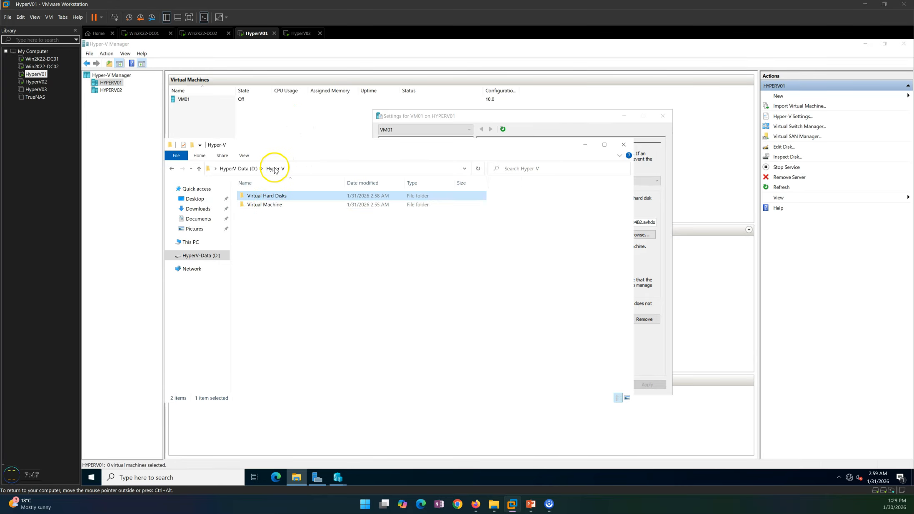
pyautogui.doubleClick(262, 205)
pyautogui.doubleClick(259, 195)
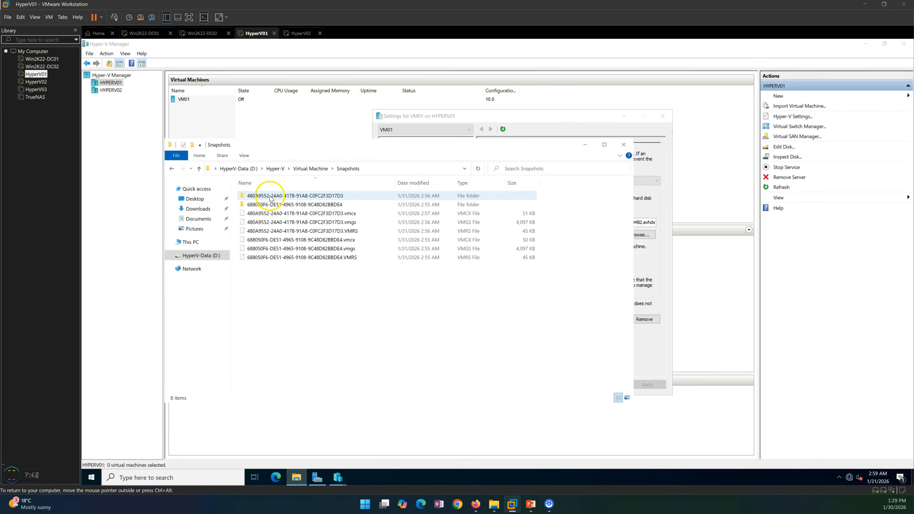
pyautogui.moveTo(310, 305); pyautogui.dragTo(331, 190)
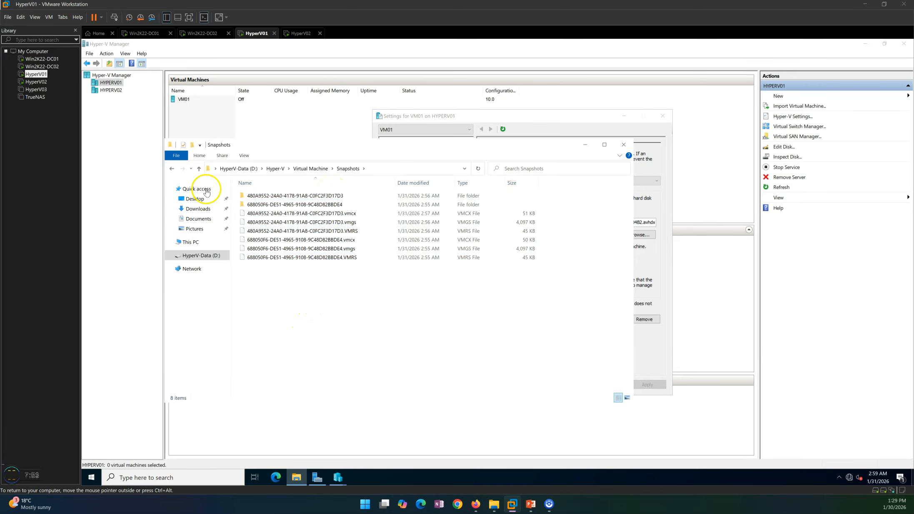
# Step: Look at VM01's configuration files in the Virtual Machines folder, then return to Hyper-V Manager
pyautogui.click(172, 168)
pyautogui.doubleClick(245, 204)
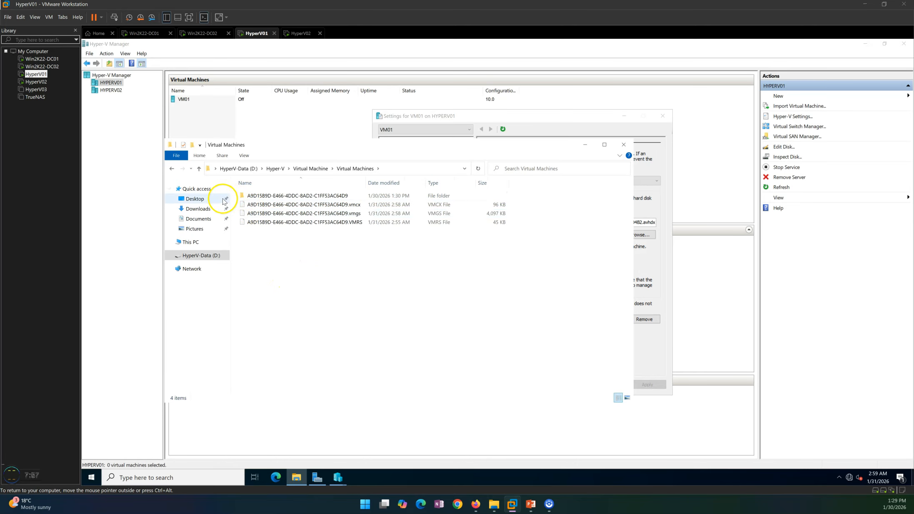
pyautogui.click(172, 168)
pyautogui.click(138, 179)
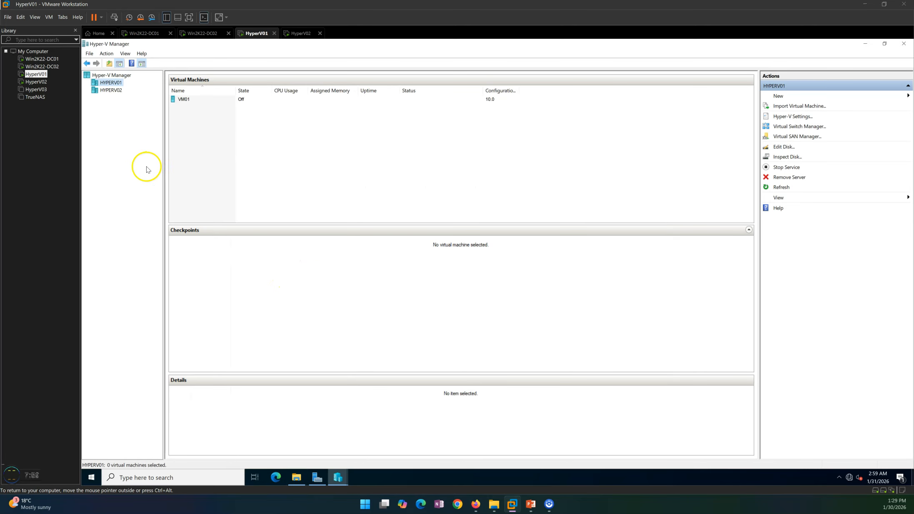
# Step: Check VM01's checkpoint tree and its processor and memory settings after applying the checkpoint, then cancel the settings
pyautogui.click(191, 102)
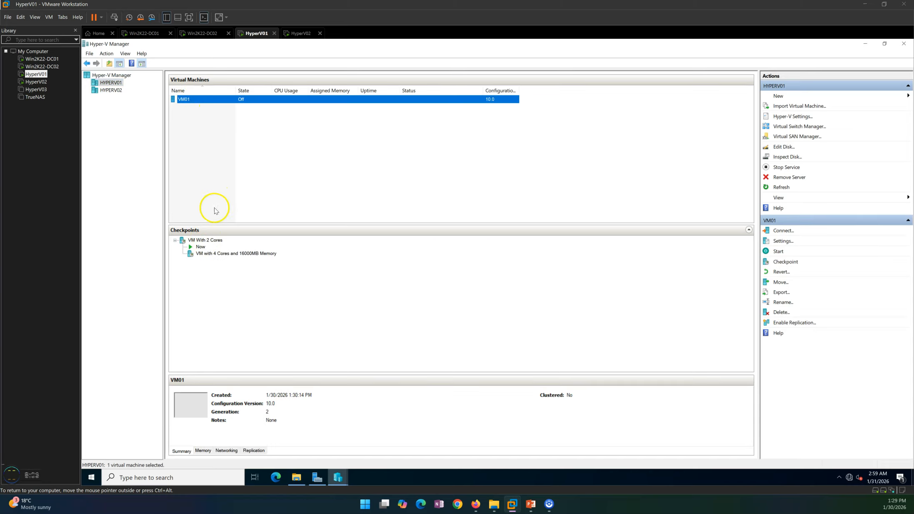
pyautogui.rightClick(226, 99)
pyautogui.click(250, 115)
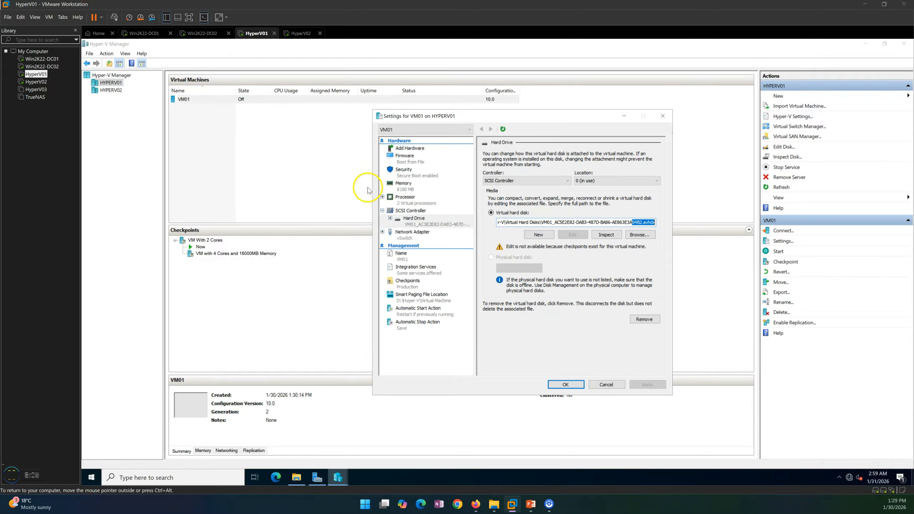
pyautogui.click(426, 187)
pyautogui.click(406, 199)
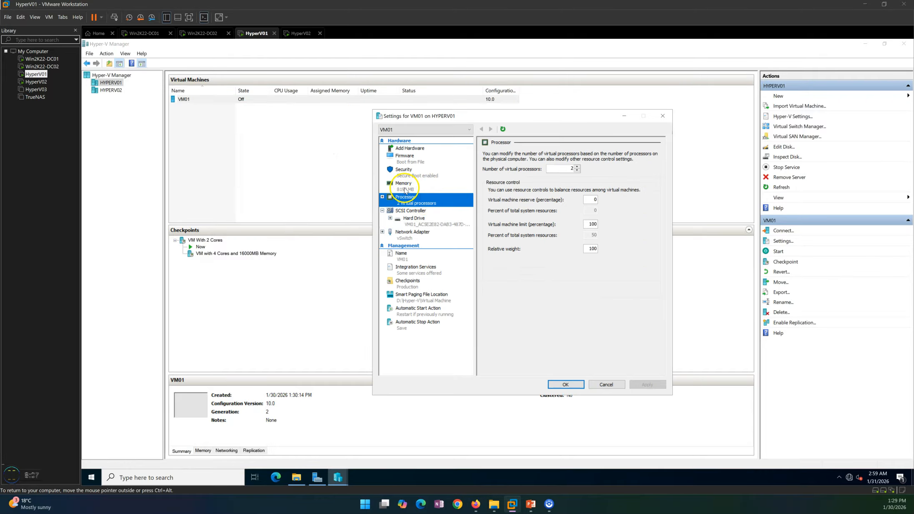
pyautogui.click(407, 188)
pyautogui.click(606, 384)
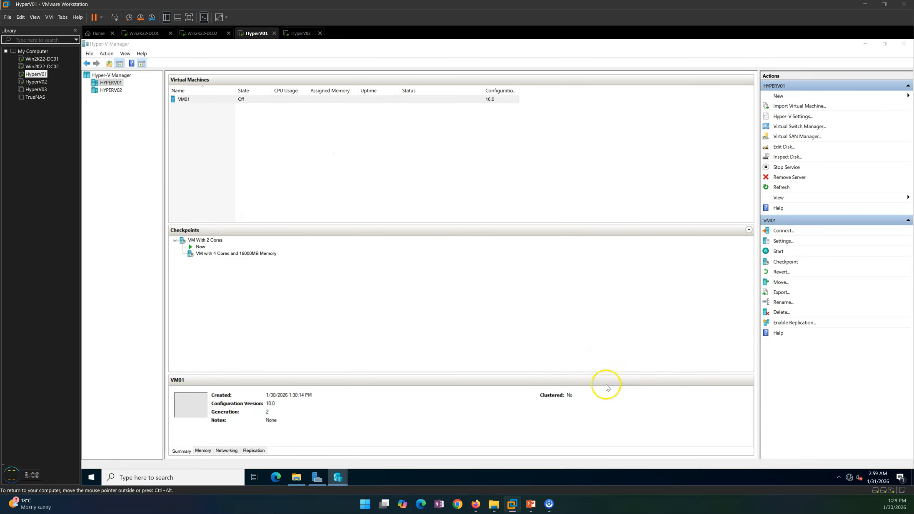
# Step: Apply the "VM with 4 Cores and 16000MB Memory" checkpoint to VM01 without creating another checkpoint
pyautogui.click(204, 240)
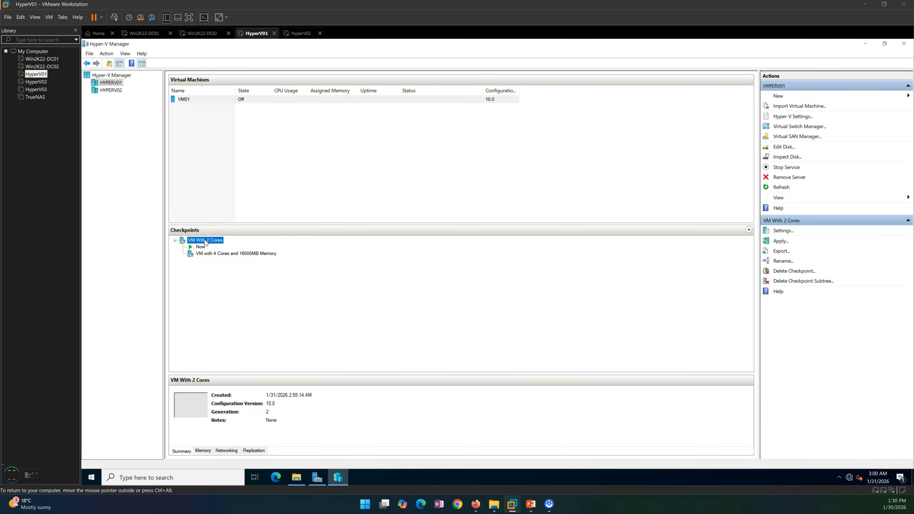
pyautogui.rightClick(204, 243)
pyautogui.click(199, 254)
pyautogui.rightClick(199, 253)
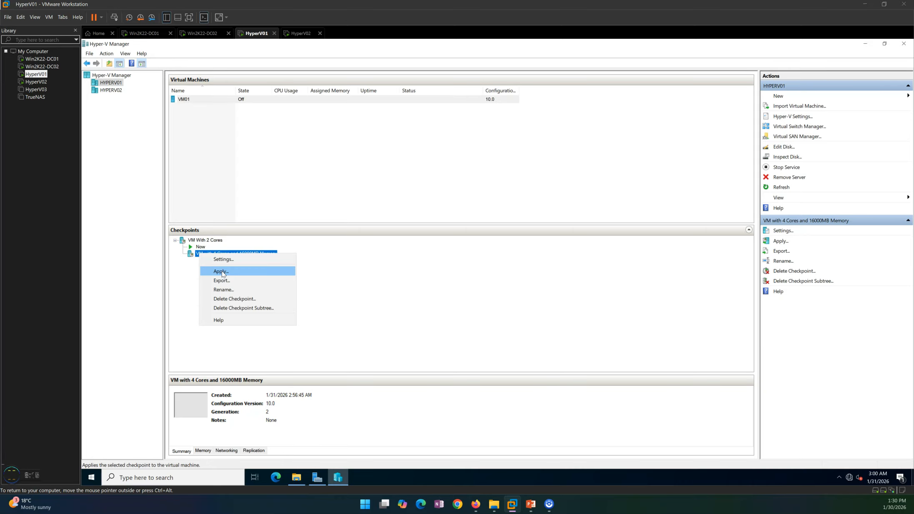
pyautogui.click(221, 271)
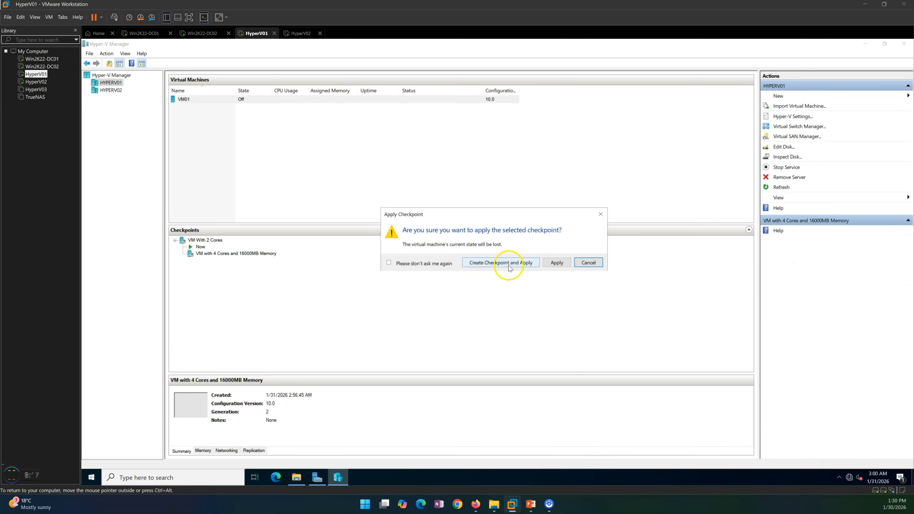
pyautogui.click(557, 266)
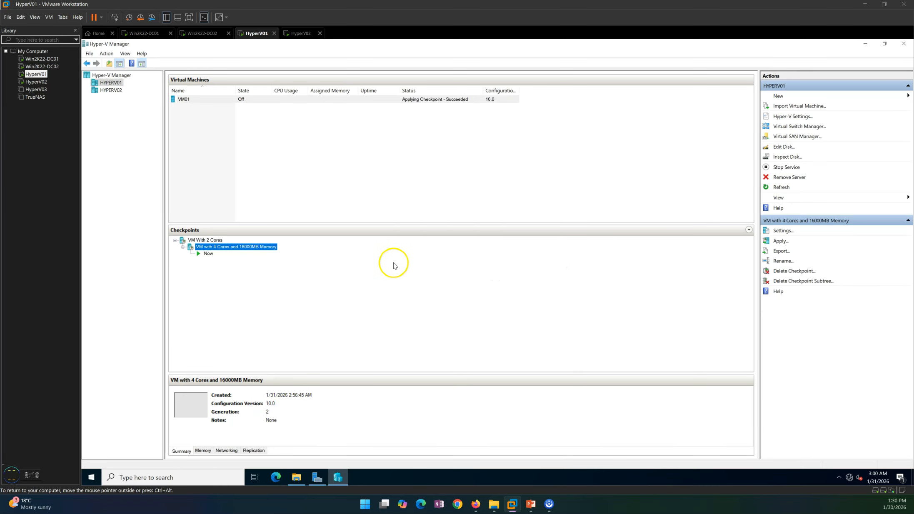
# Step: Check VM01's memory, processor and hard drive settings, including the end of the virtual hard disk path
pyautogui.rightClick(215, 98)
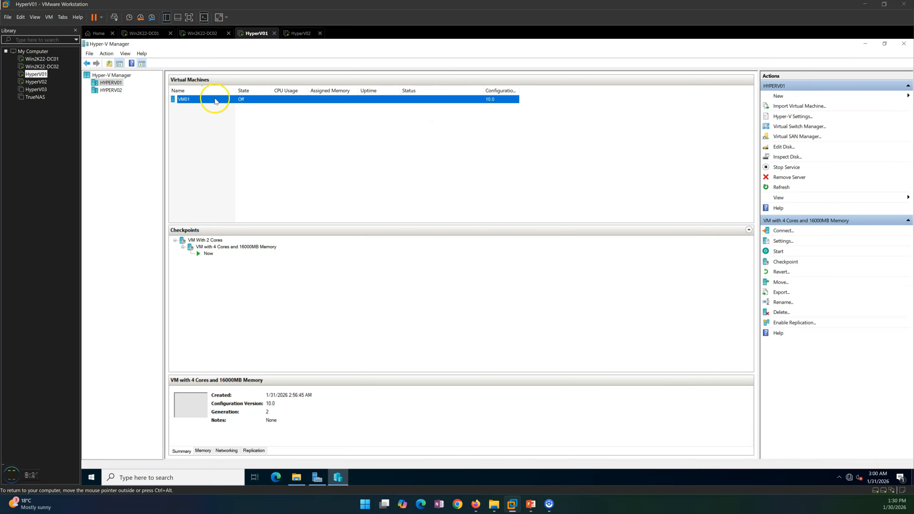
pyautogui.click(235, 117)
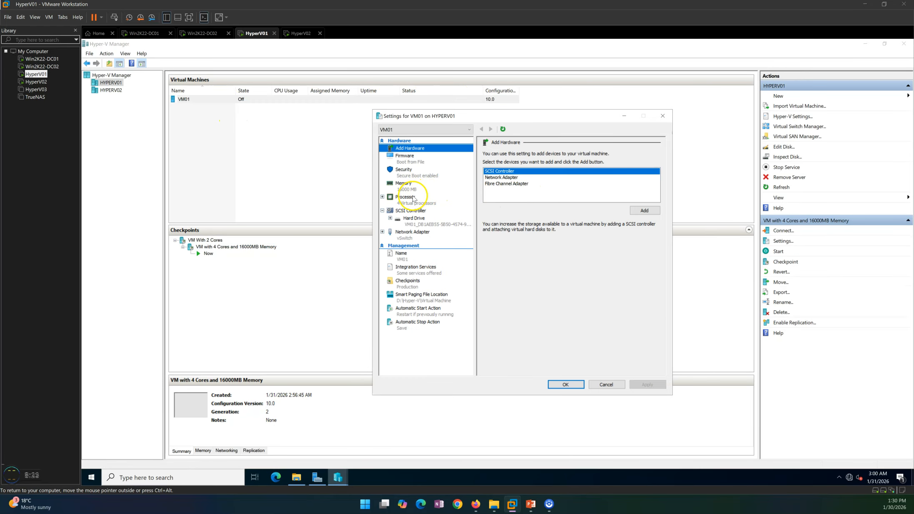
pyautogui.click(406, 186)
pyautogui.click(408, 198)
pyautogui.click(417, 219)
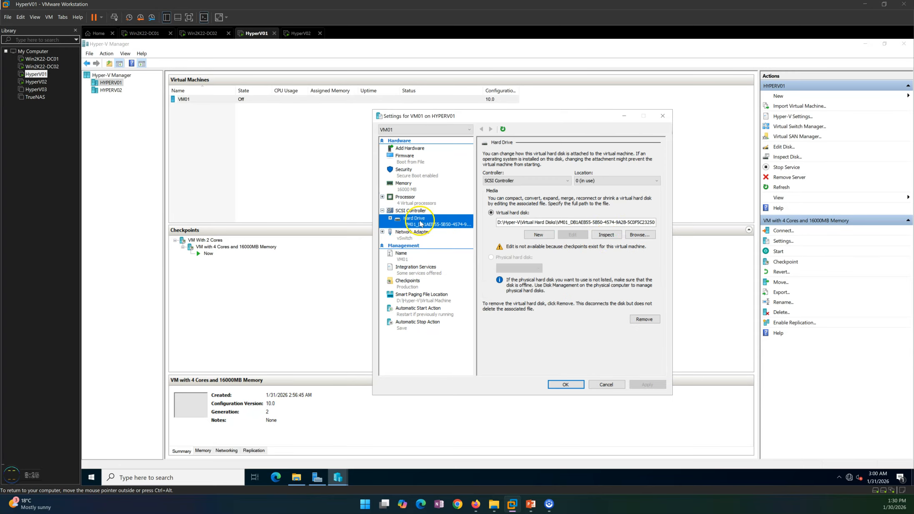
pyautogui.moveTo(605, 222); pyautogui.dragTo(650, 219)
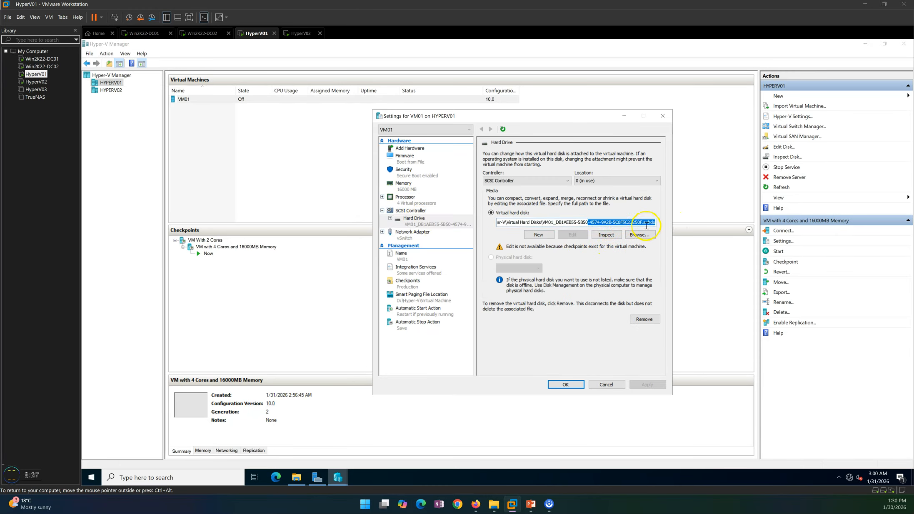
# Step: Find the matching AVHDX file in File Explorer under Hyper-V > Virtual Hard Disks, then return to VM01's settings and close them
pyautogui.click(296, 477)
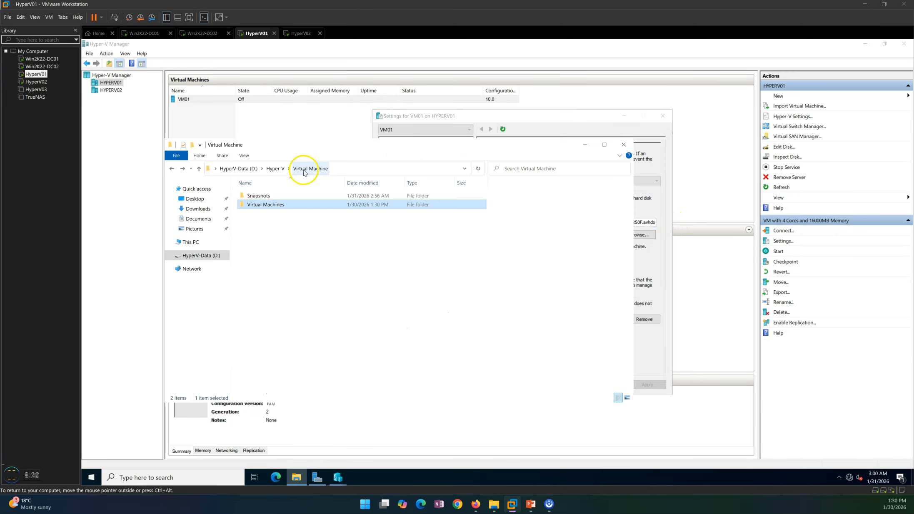
pyautogui.click(275, 168)
pyautogui.doubleClick(270, 196)
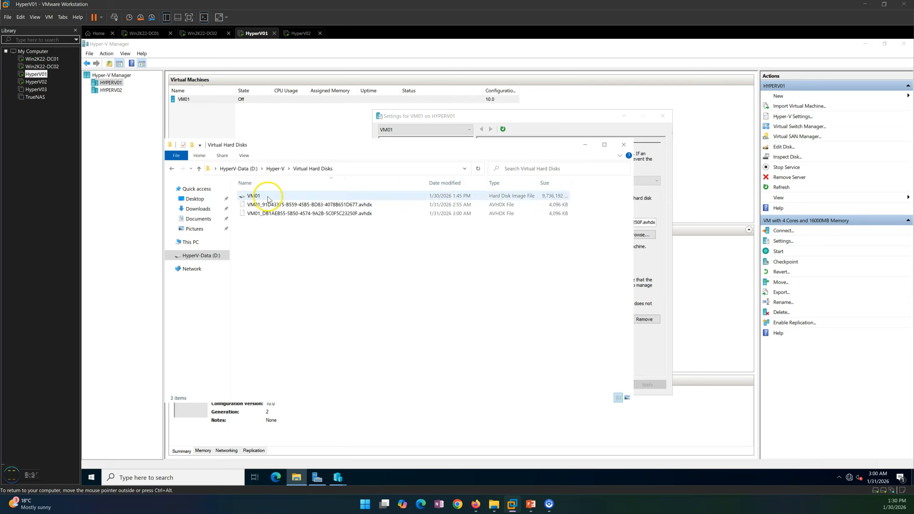
pyautogui.click(466, 213)
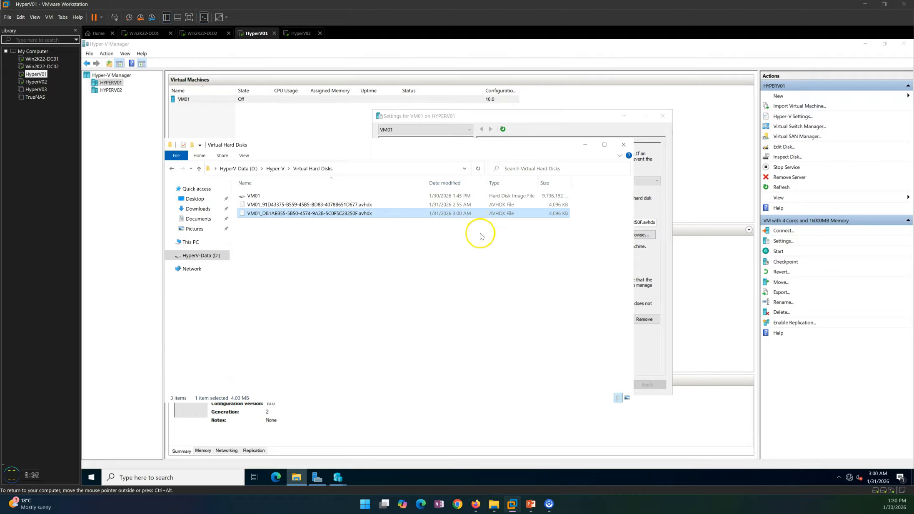
pyautogui.click(582, 145)
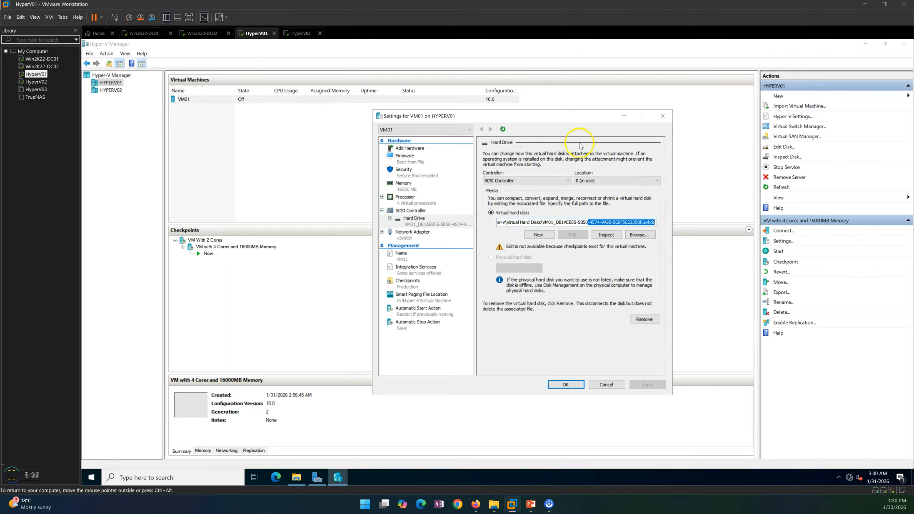
pyautogui.click(561, 384)
pyautogui.rightClick(202, 240)
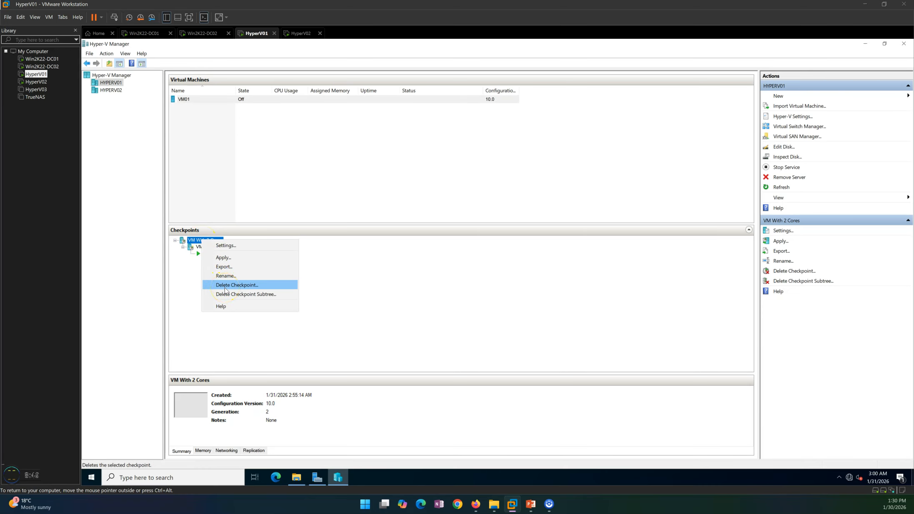
pyautogui.click(225, 245)
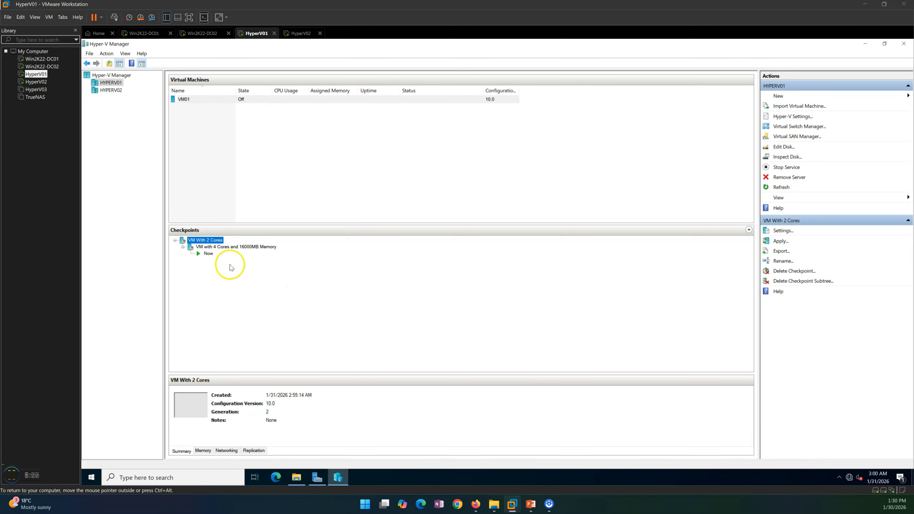
pyautogui.rightClick(204, 240)
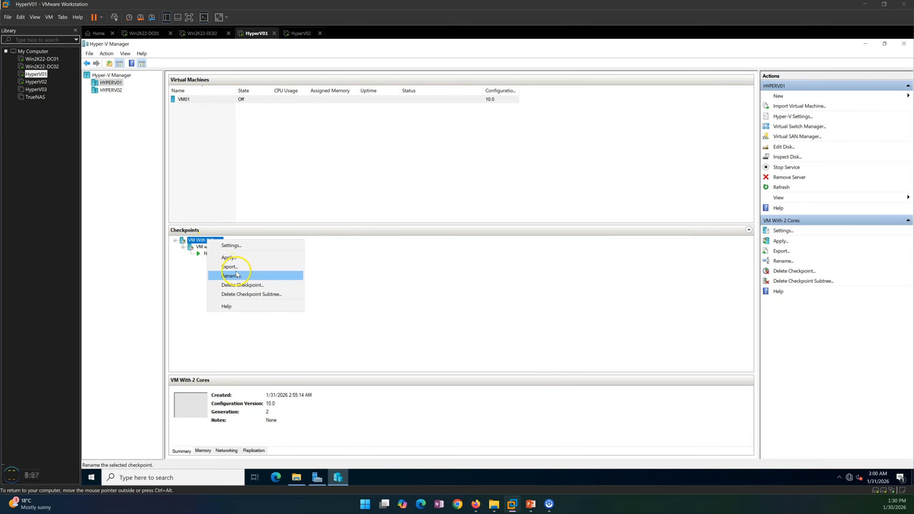
pyautogui.click(241, 285)
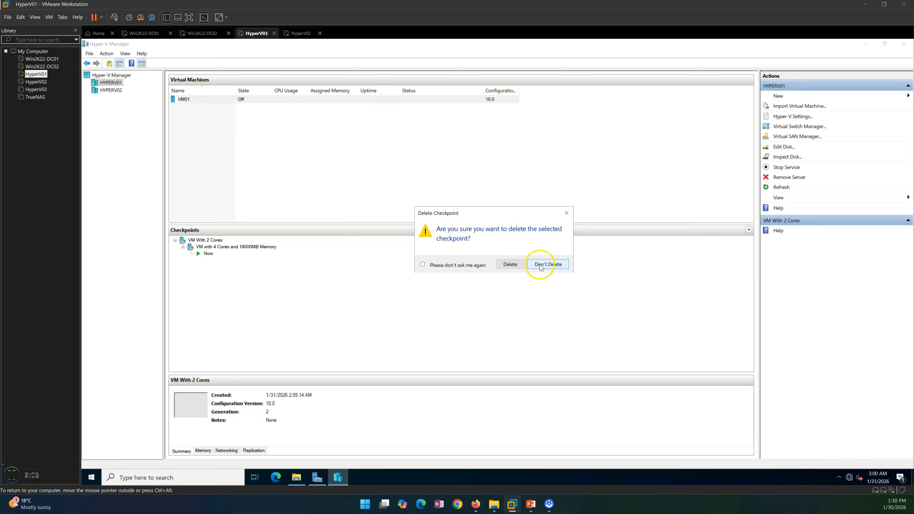
pyautogui.click(565, 213)
# Step: Delete the VM With 2 Cores checkpoint together with its entire checkpoint subtree
pyautogui.click(200, 240)
pyautogui.rightClick(200, 240)
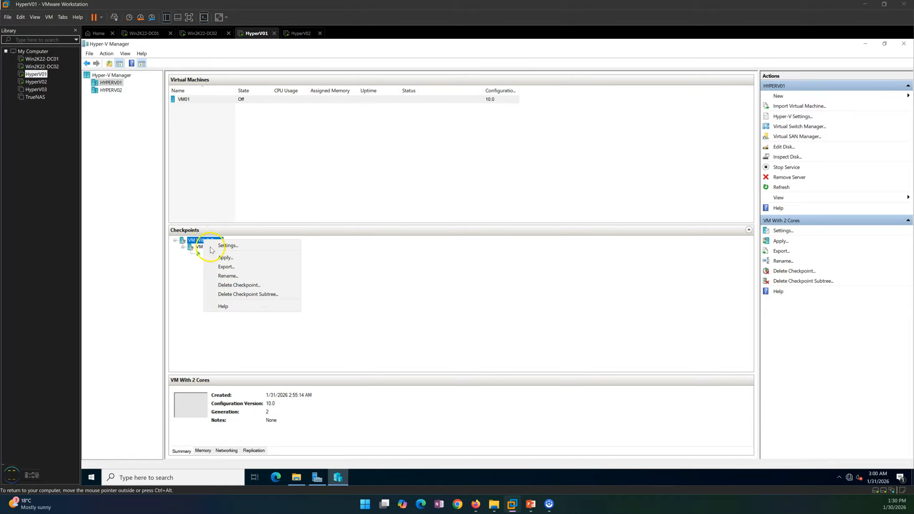
pyautogui.click(264, 294)
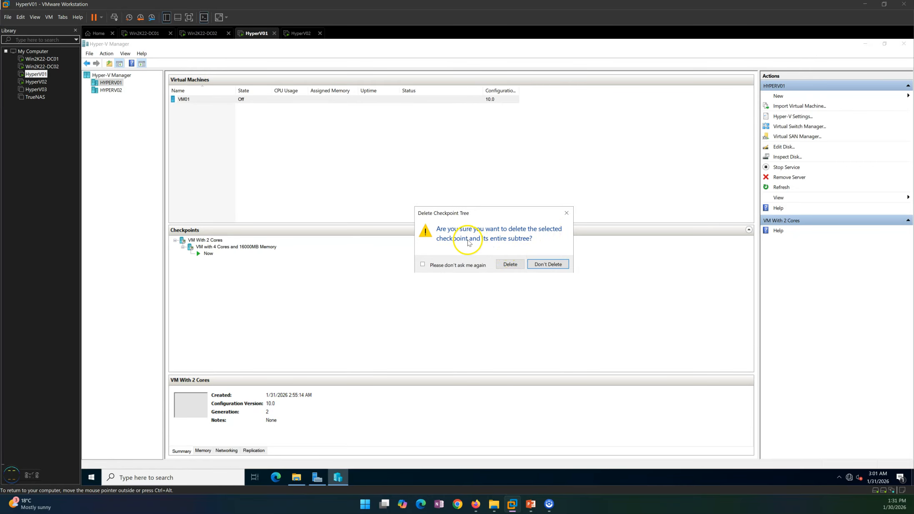
pyautogui.click(511, 264)
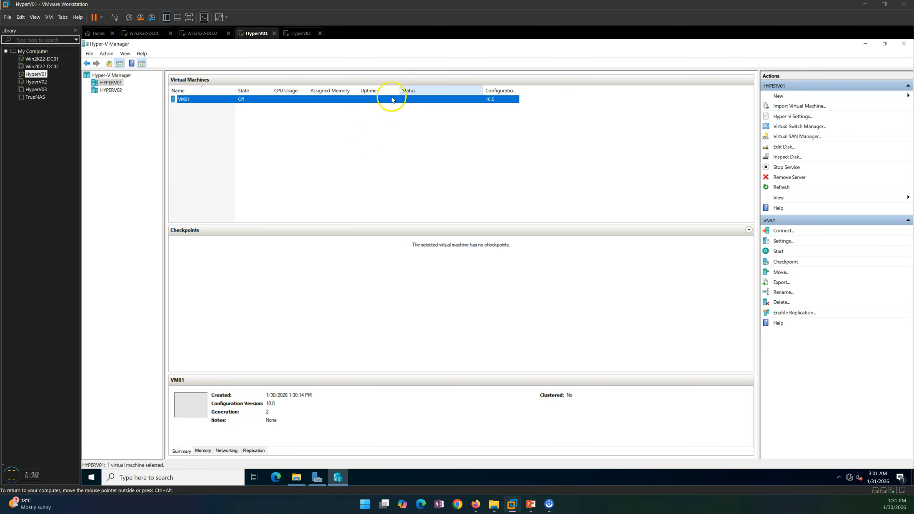
# Step: Review the Virtual Hard Disks folder and the Snapshots folder in File Explorer after the checkpoint deletion
pyautogui.click(296, 476)
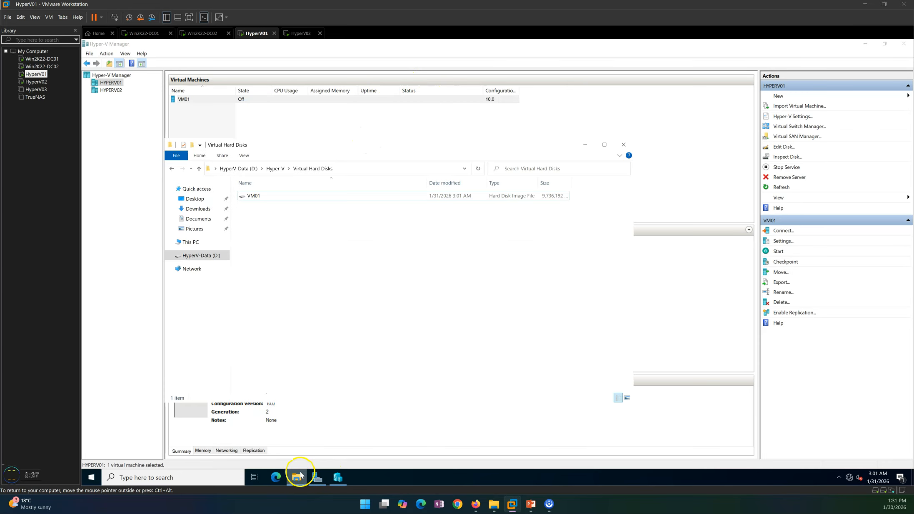
pyautogui.click(306, 197)
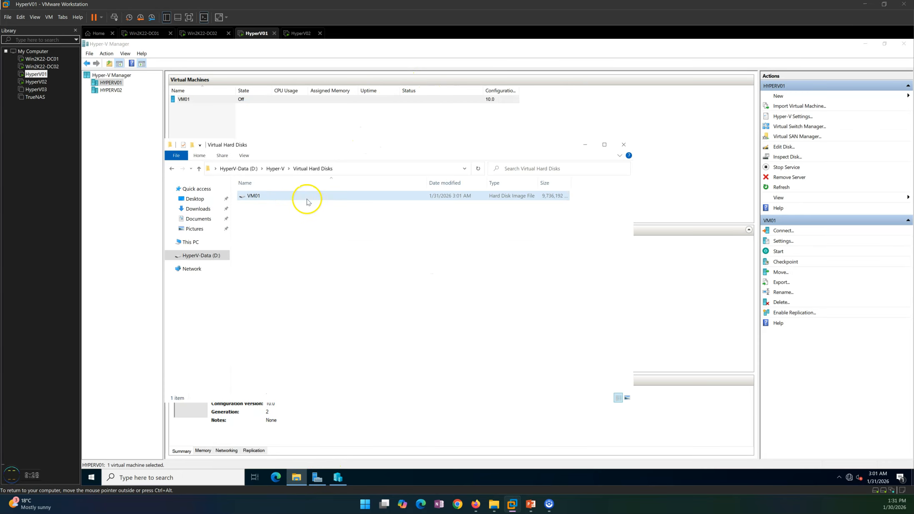
pyautogui.click(277, 175)
pyautogui.doubleClick(269, 205)
pyautogui.doubleClick(260, 196)
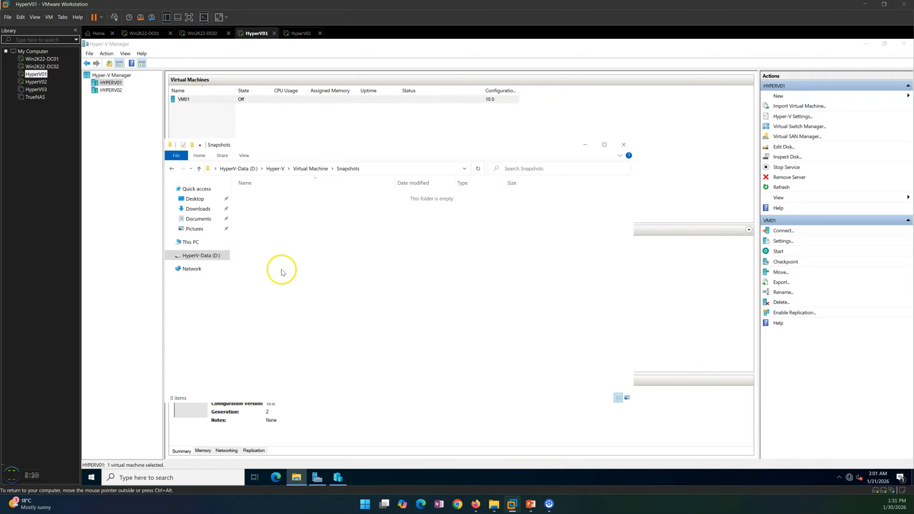
# Step: Review VM01's configuration files in the Virtual Machines folder, then go back up to the Hyper-V folder
pyautogui.click(314, 172)
pyautogui.click(273, 207)
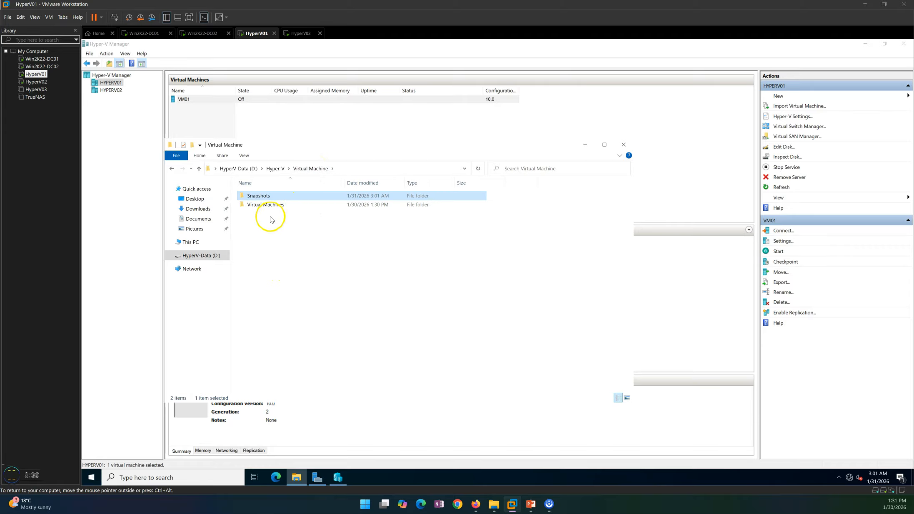
pyautogui.doubleClick(273, 206)
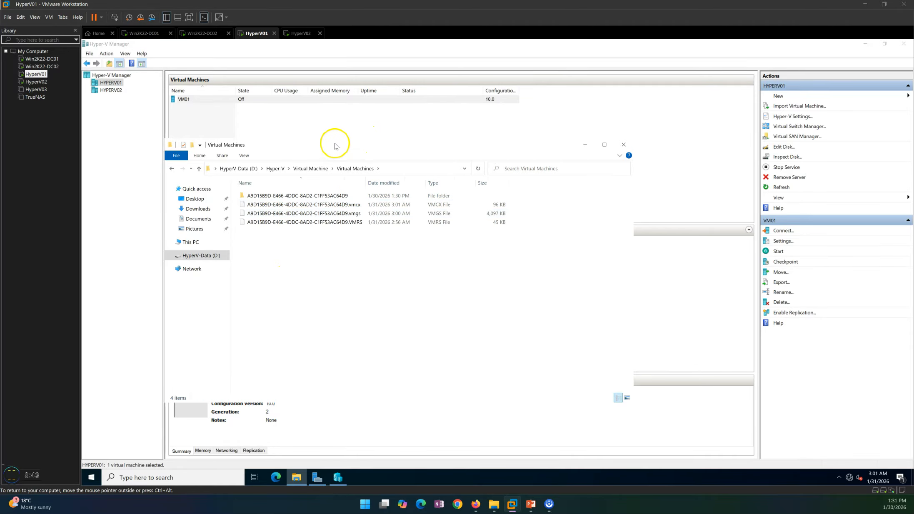
pyautogui.moveTo(330, 143); pyautogui.dragTo(461, 146)
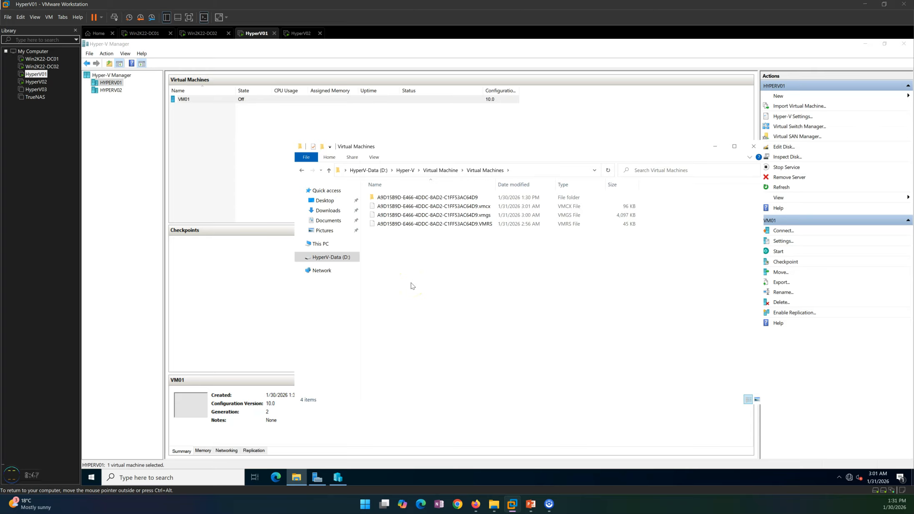
pyautogui.click(435, 170)
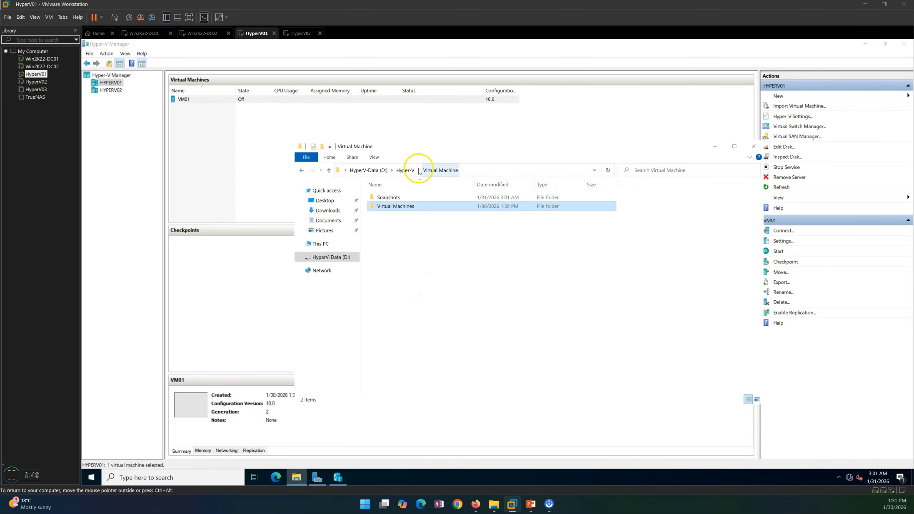
pyautogui.click(403, 171)
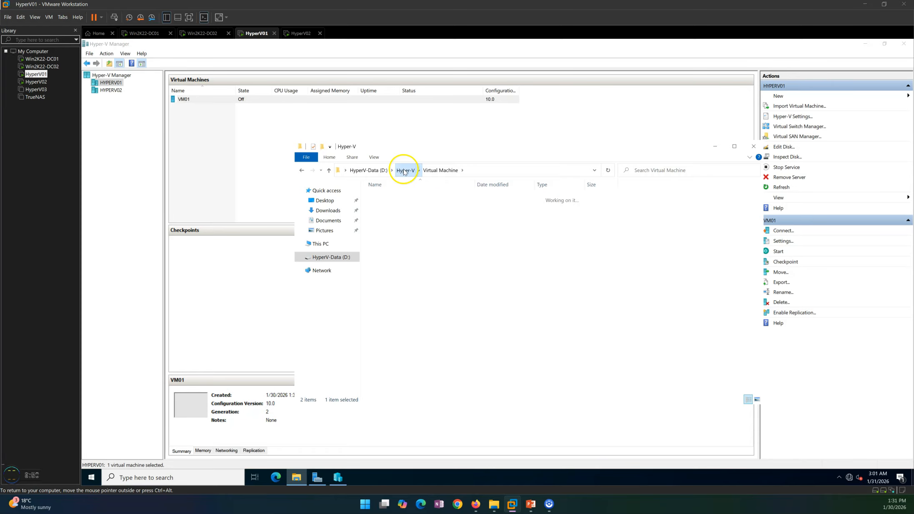
# Step: Start VM01 and open a Virtual Machine Connection to it
pyautogui.rightClick(186, 100)
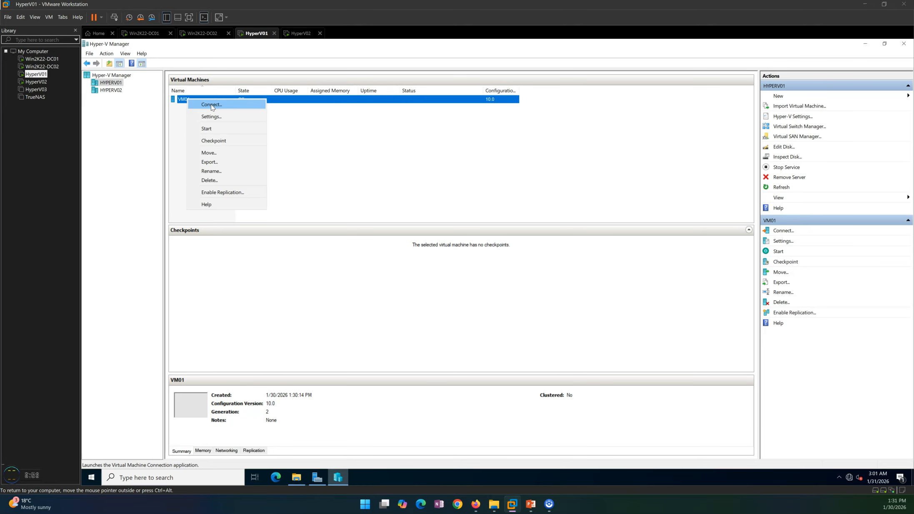
pyautogui.click(210, 128)
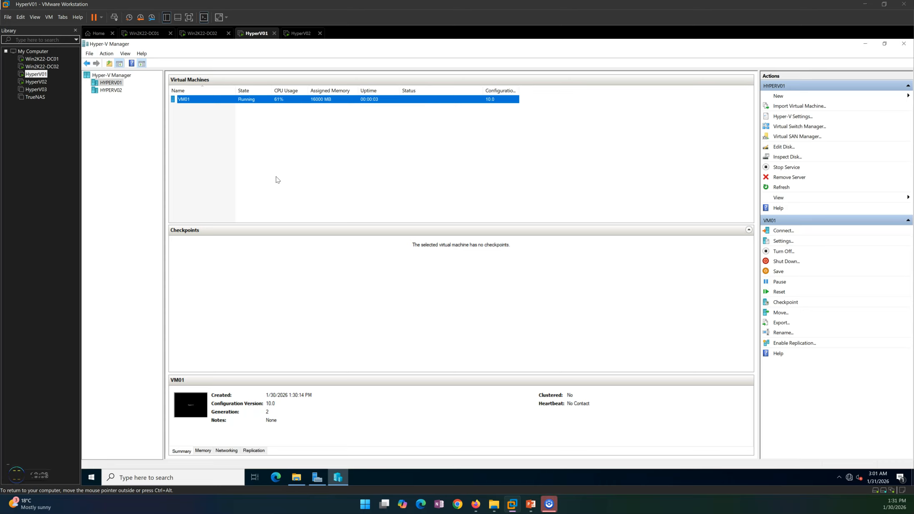
pyautogui.rightClick(215, 102)
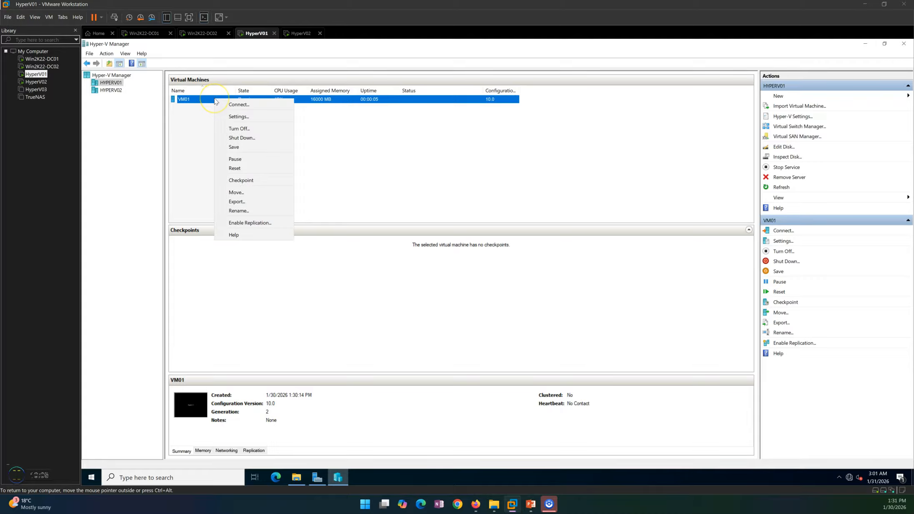
pyautogui.click(254, 182)
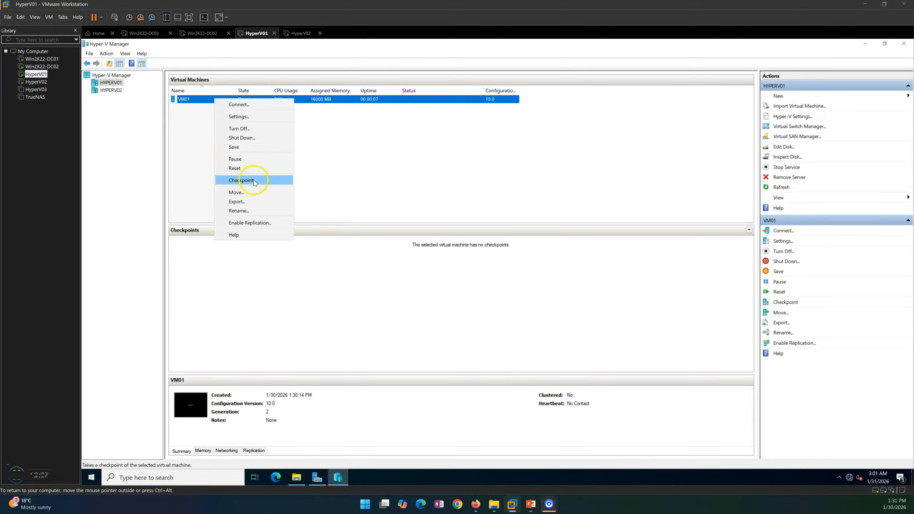
pyautogui.click(251, 103)
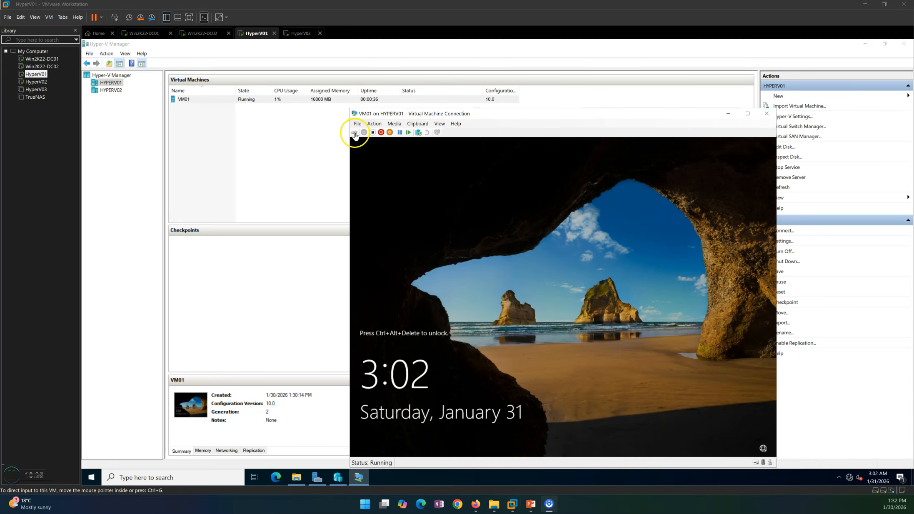
# Step: Unlock VM01's Windows session and sign in with the account password
pyautogui.click(355, 133)
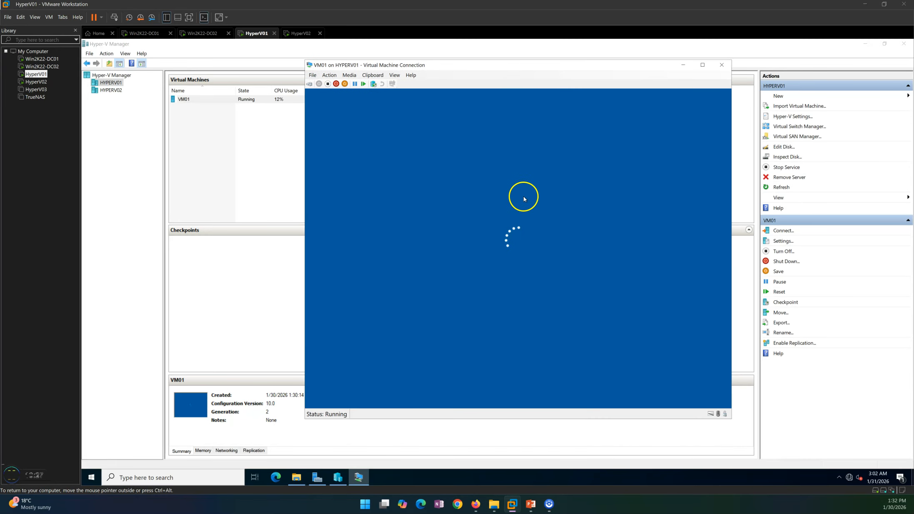
pyautogui.write('•••••')
pyautogui.press('Return')
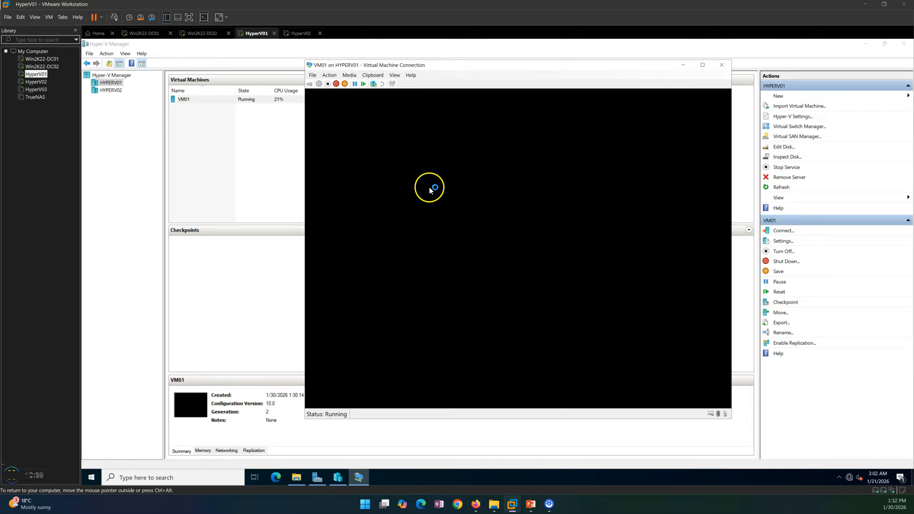
# Step: Create a new text document named Checkpoint on VM01's desktop
pyautogui.moveTo(415, 65); pyautogui.dragTo(469, 64)
pyautogui.rightClick(424, 172)
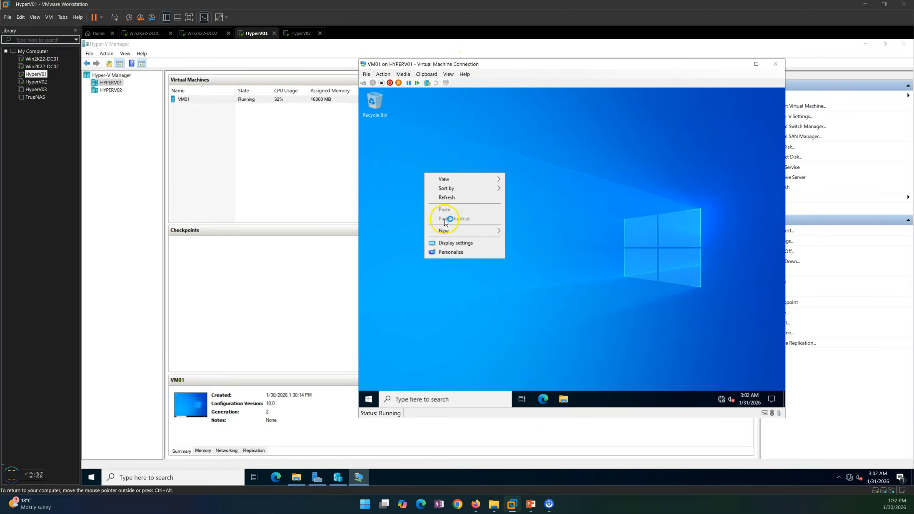
pyautogui.moveTo(449, 232)
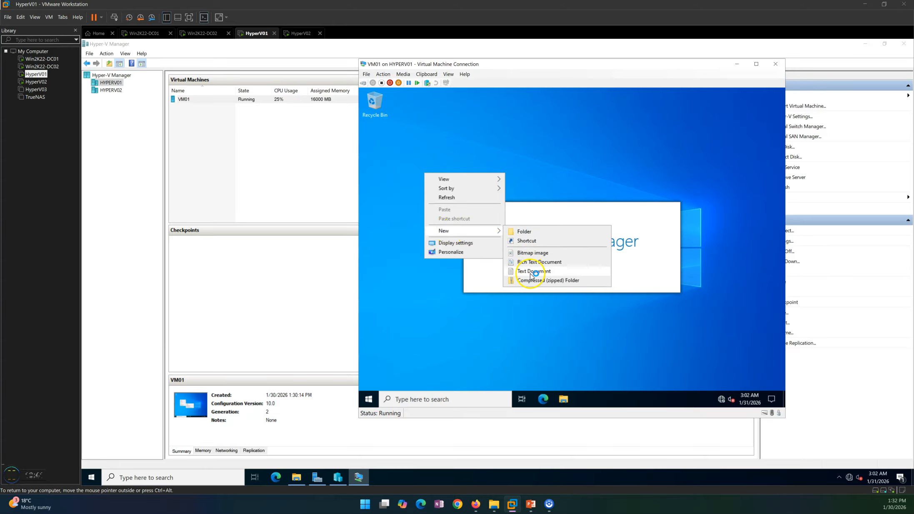
pyautogui.click(529, 273)
pyautogui.write('Ch')
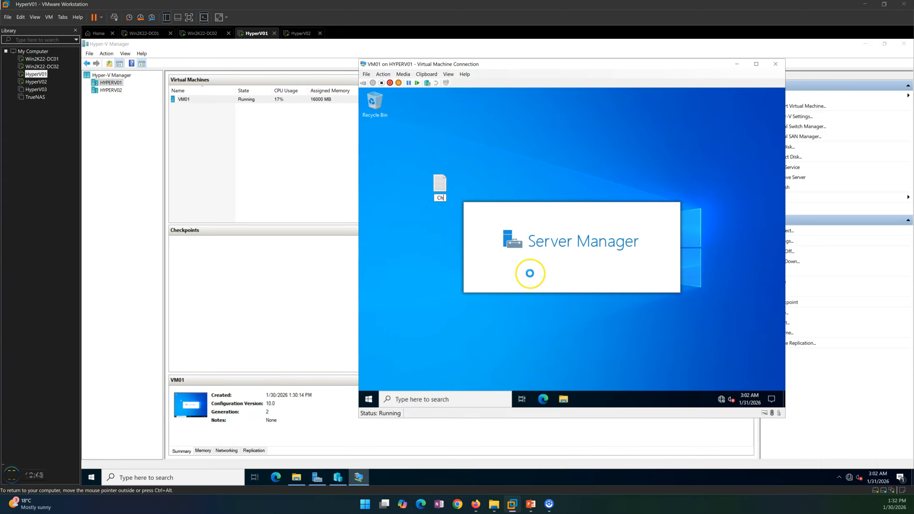
pyautogui.press('Return')
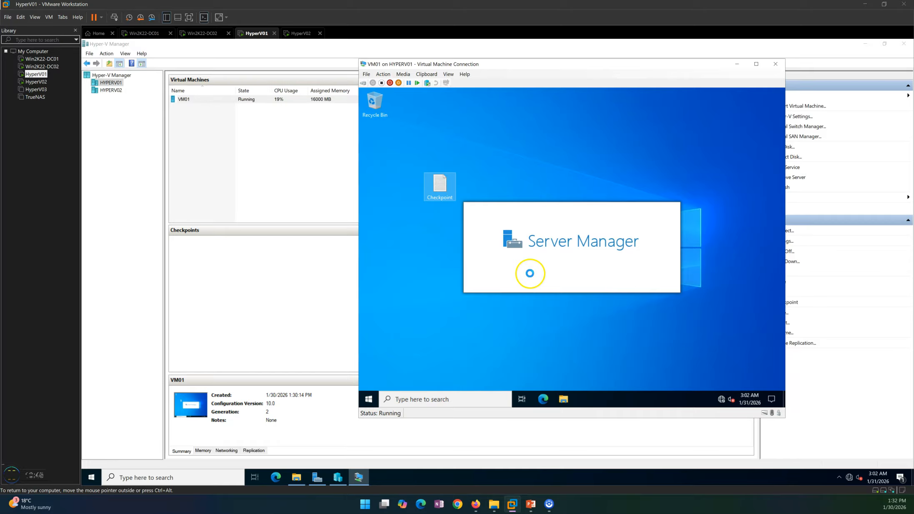
# Step: Write "VM01 Checkpoint" in the Checkpoint text file, then close it and save the changes
pyautogui.doubleClick(440, 186)
pyautogui.write('VM01 Checkpoint')
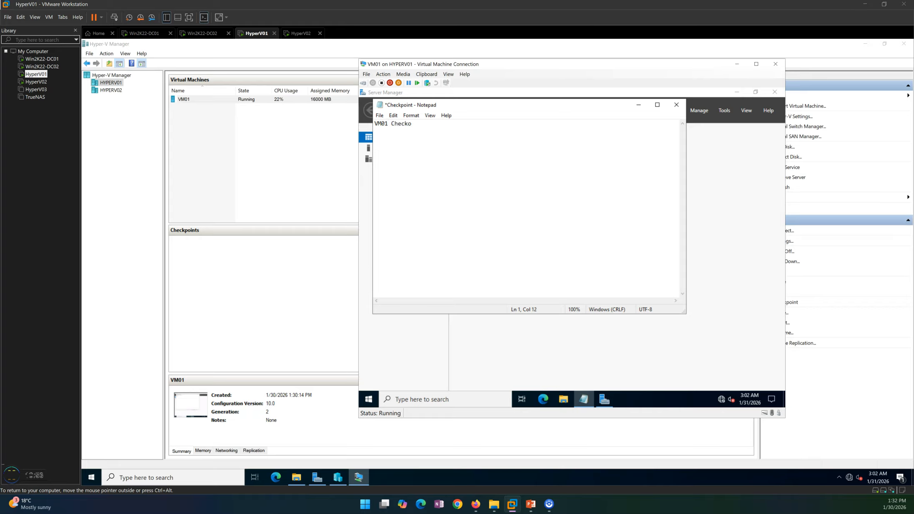
pyautogui.click(676, 104)
pyautogui.click(548, 248)
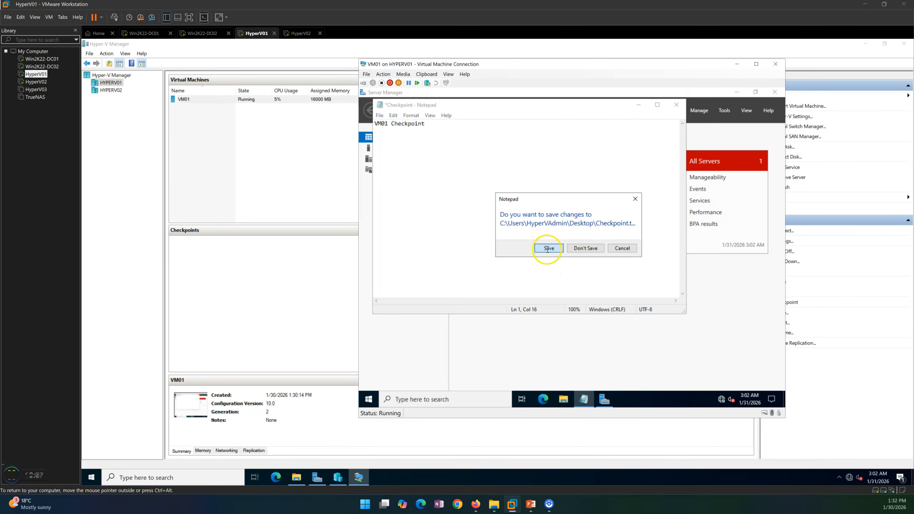
# Step: Close Server Manager inside VM01 and reopen the Checkpoint text file to check its saved content
pyautogui.click(774, 92)
pyautogui.rightClick(427, 245)
pyautogui.click(451, 268)
pyautogui.doubleClick(447, 192)
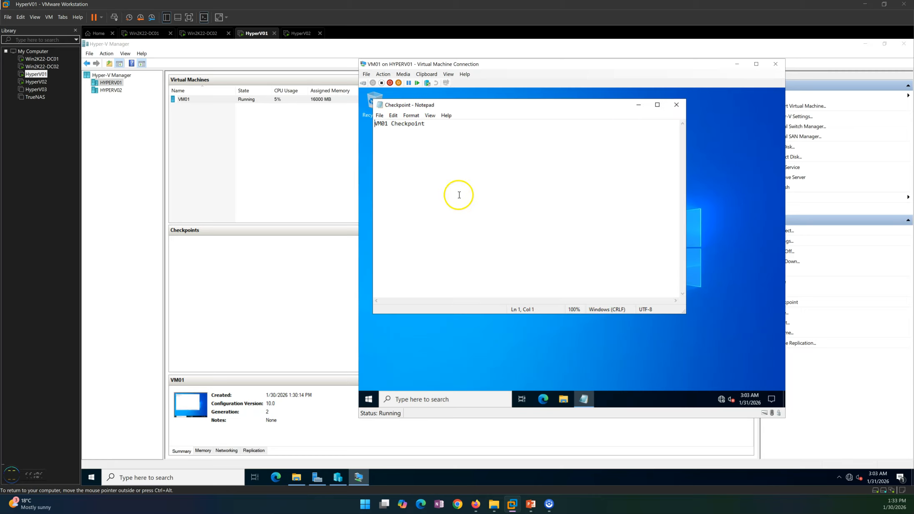
pyautogui.click(676, 105)
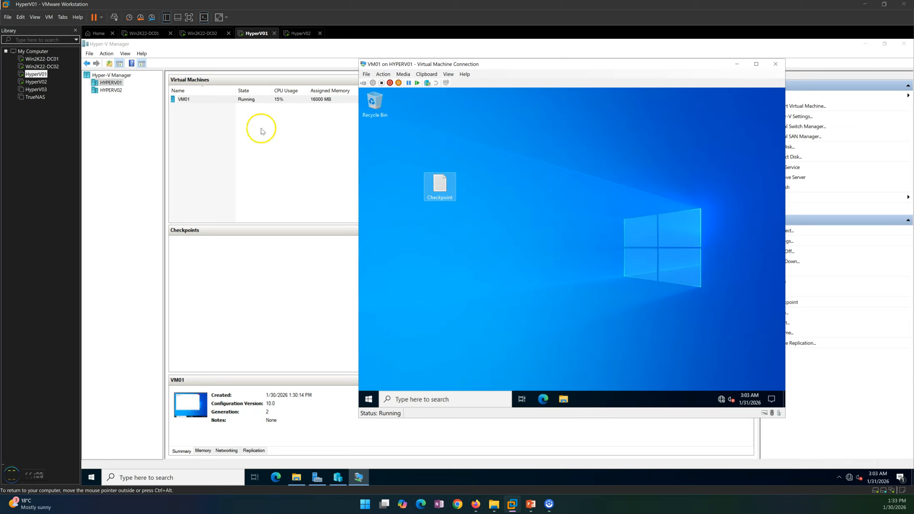
# Step: Create a checkpoint of the running VM01 in Hyper-V Manager and return to its connection window
pyautogui.click(196, 100)
pyautogui.rightClick(203, 102)
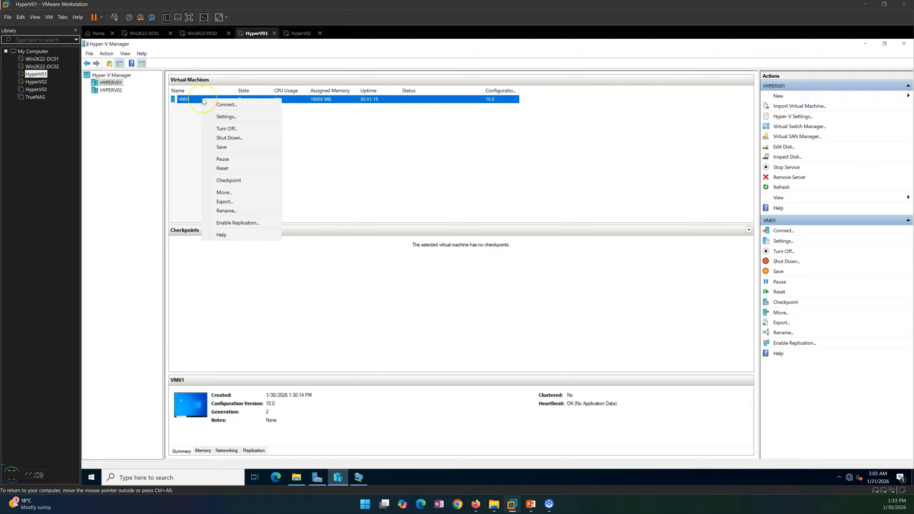
pyautogui.click(236, 180)
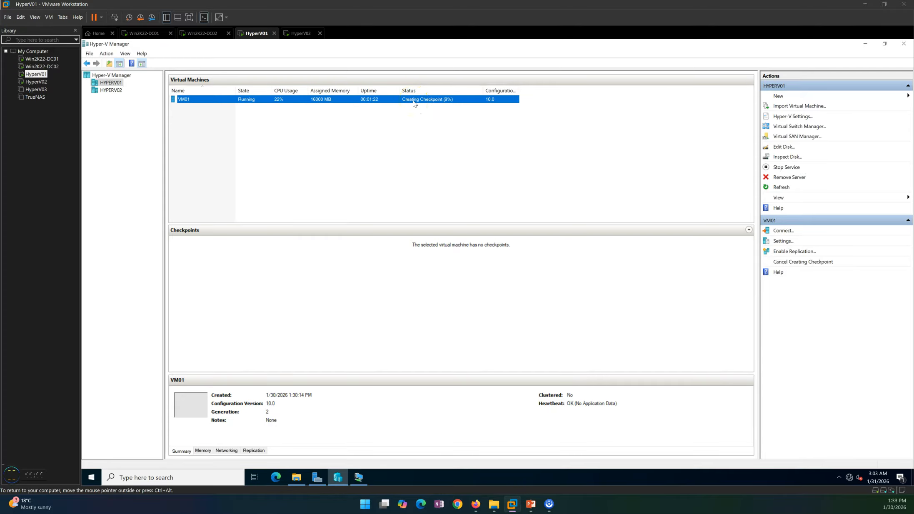
pyautogui.click(357, 477)
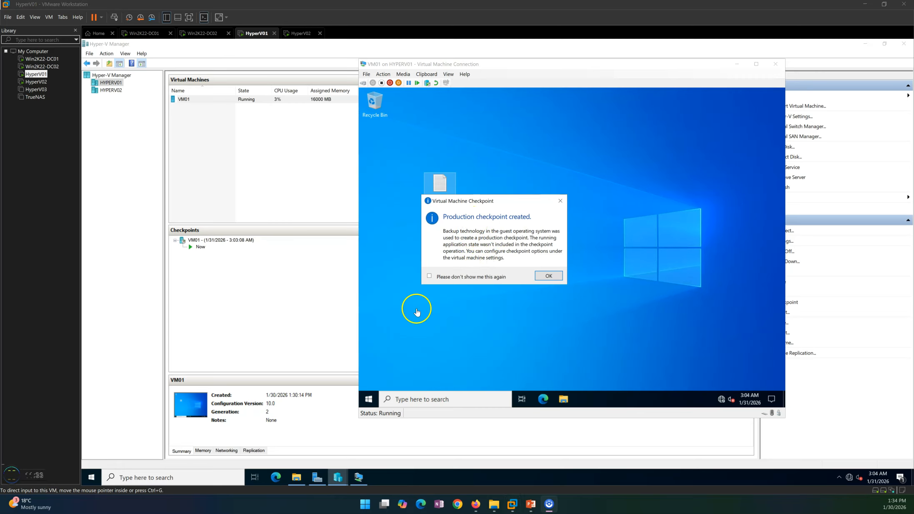
pyautogui.click(373, 401)
pyautogui.click(369, 399)
pyautogui.click(676, 224)
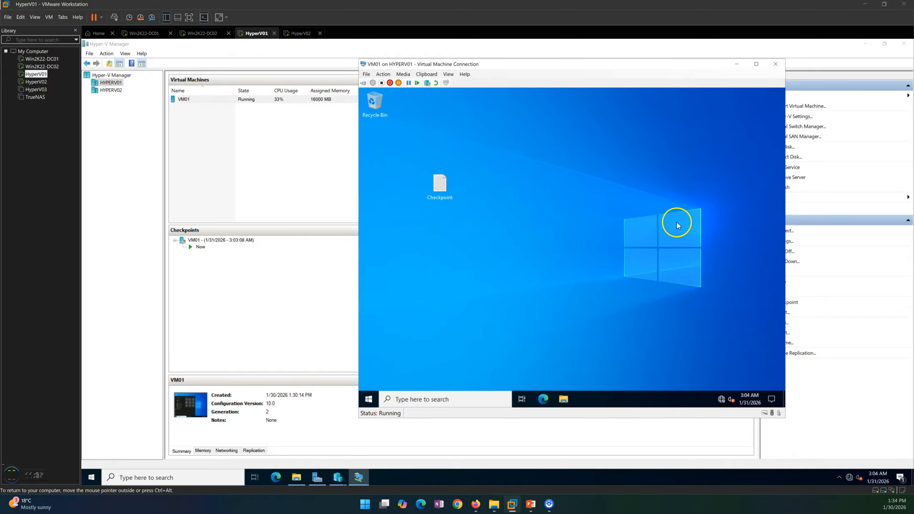
pyautogui.click(440, 184)
pyautogui.click(427, 142)
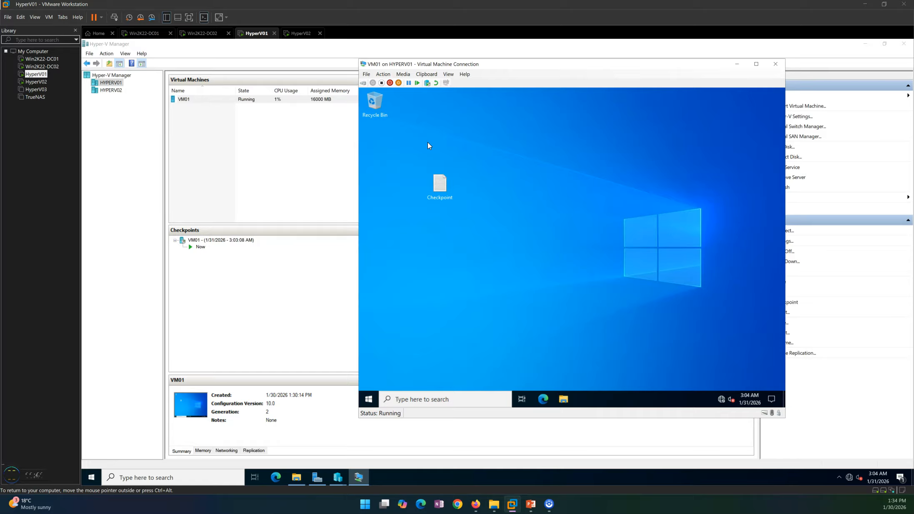
# Step: Review the checkpoint options in VM01's settings, switching to Standard checkpoints and back to Production checkpoints before closing the settings
pyautogui.click(366, 74)
pyautogui.click(374, 84)
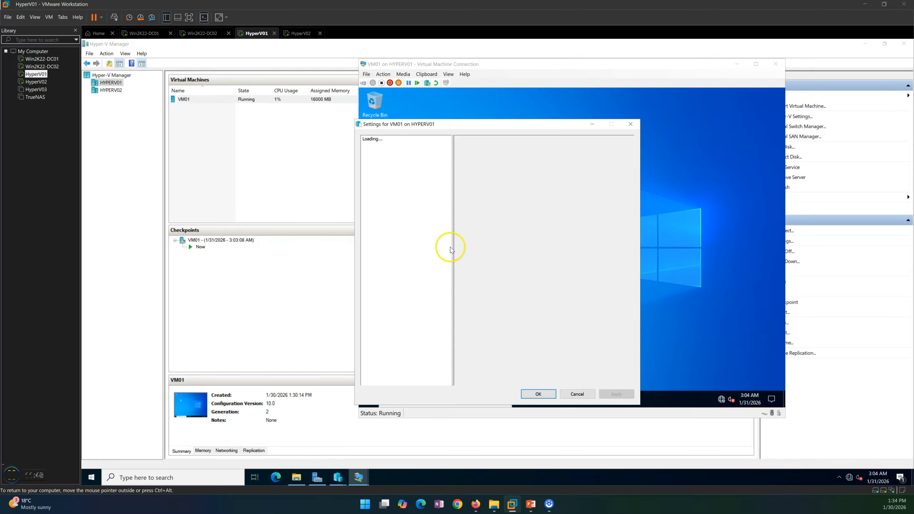
pyautogui.click(402, 273)
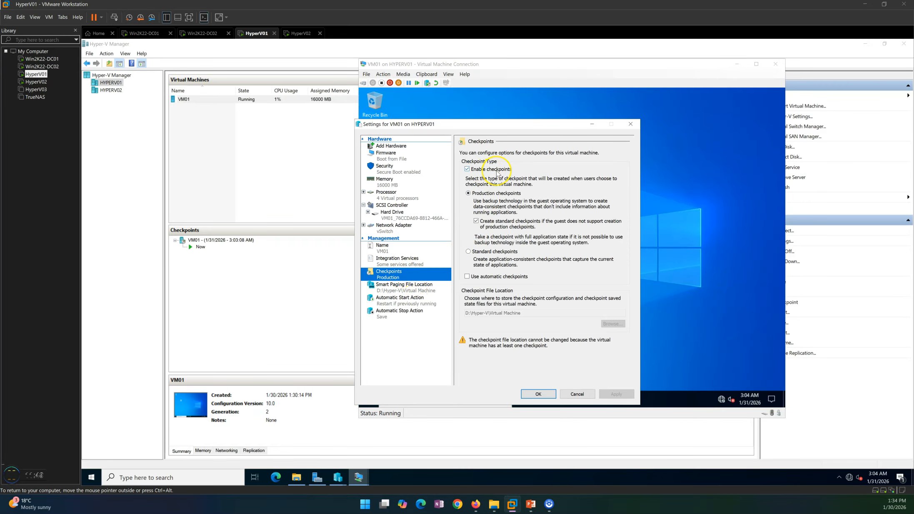
pyautogui.click(467, 170)
pyautogui.click(493, 251)
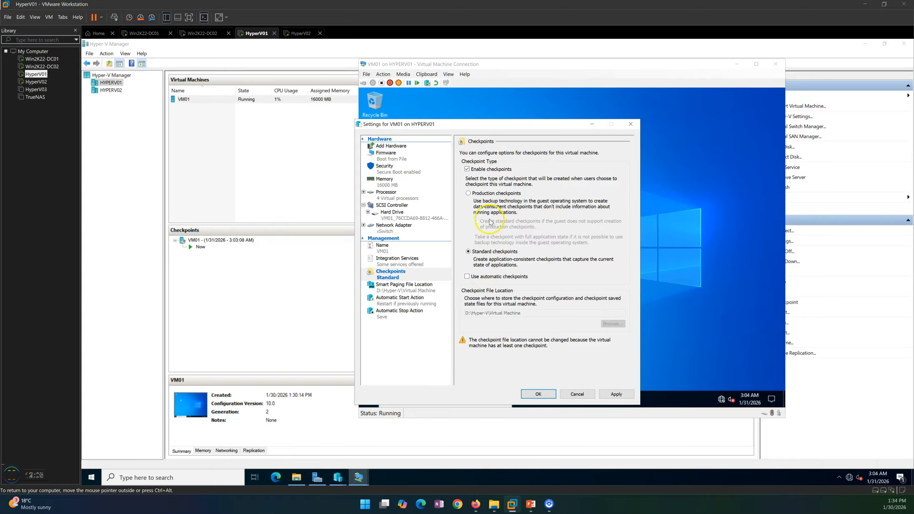
pyautogui.click(487, 195)
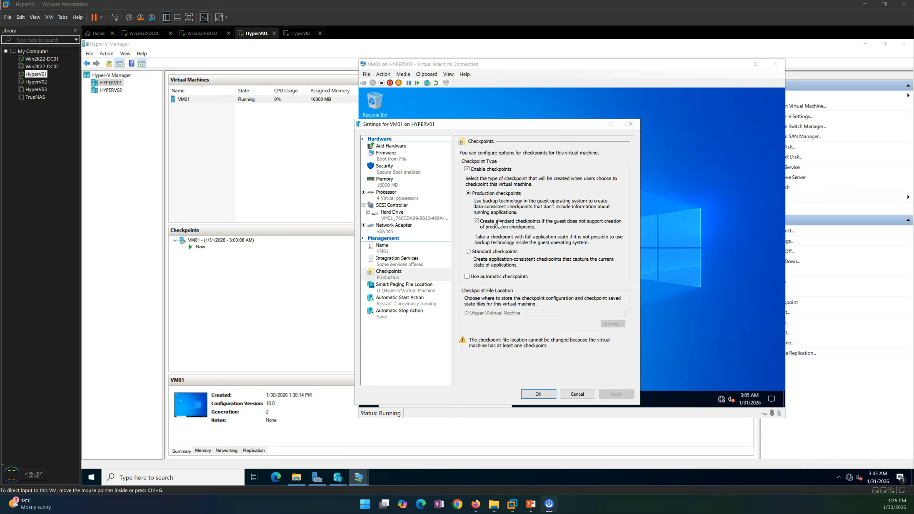
pyautogui.click(529, 393)
pyautogui.click(296, 477)
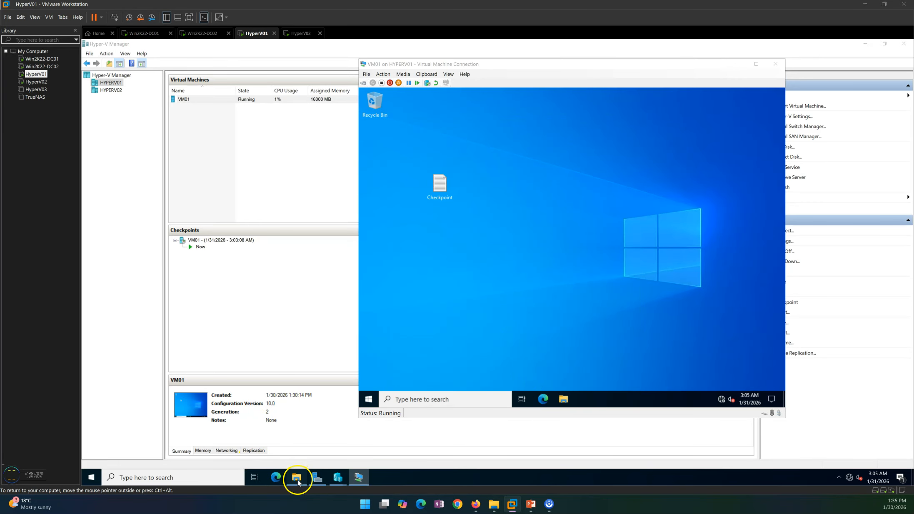
pyautogui.click(753, 146)
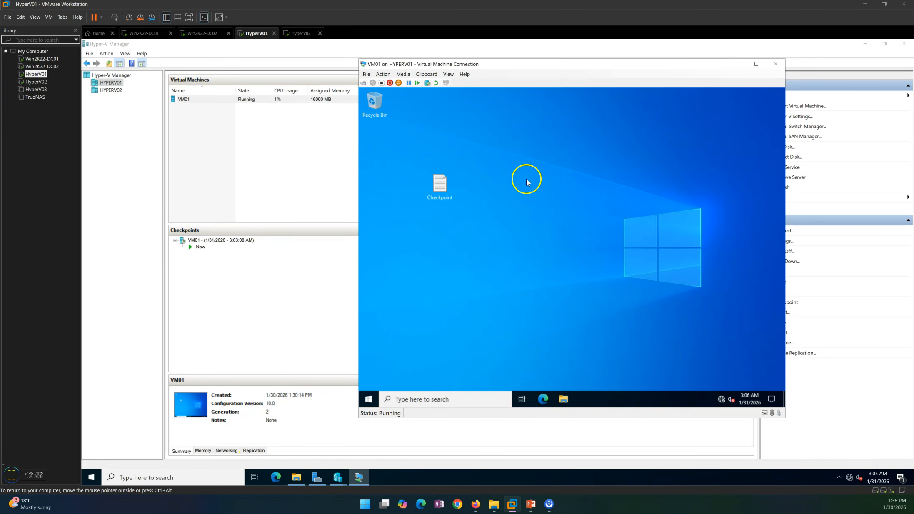
# Step: Delete the Checkpoint text file from VM01's desktop and empty the Recycle Bin to remove it permanently
pyautogui.rightClick(444, 188)
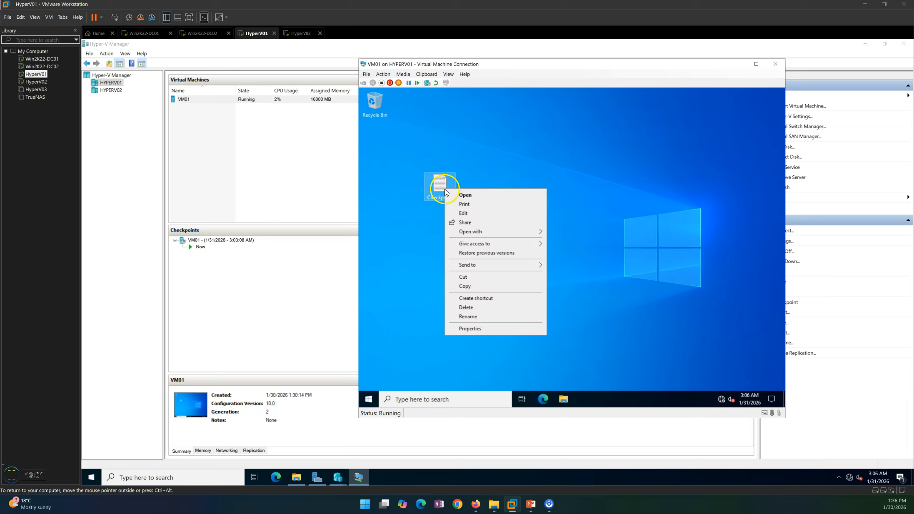
pyautogui.click(475, 311)
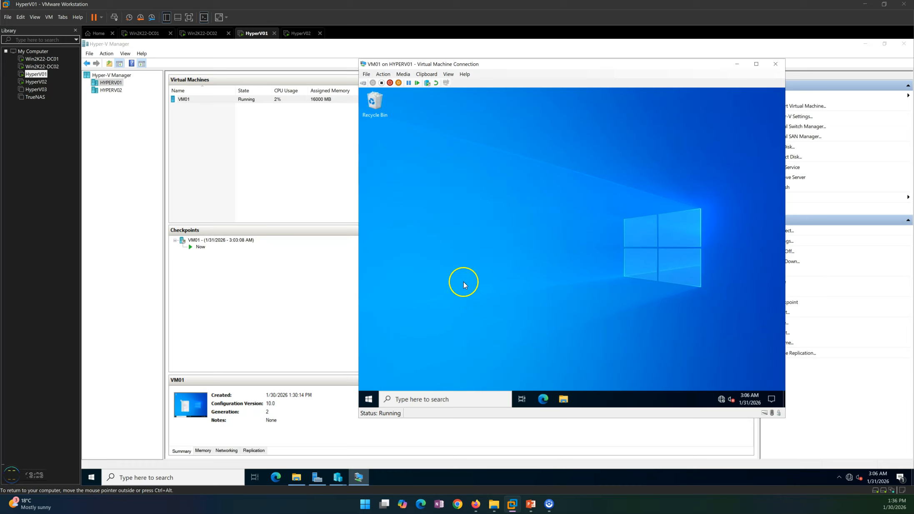
pyautogui.rightClick(379, 108)
pyautogui.click(398, 121)
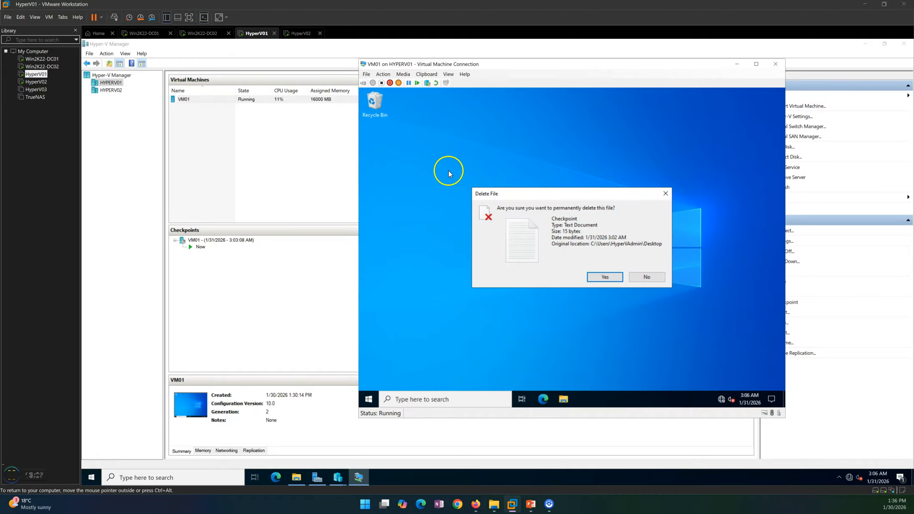
pyautogui.click(608, 278)
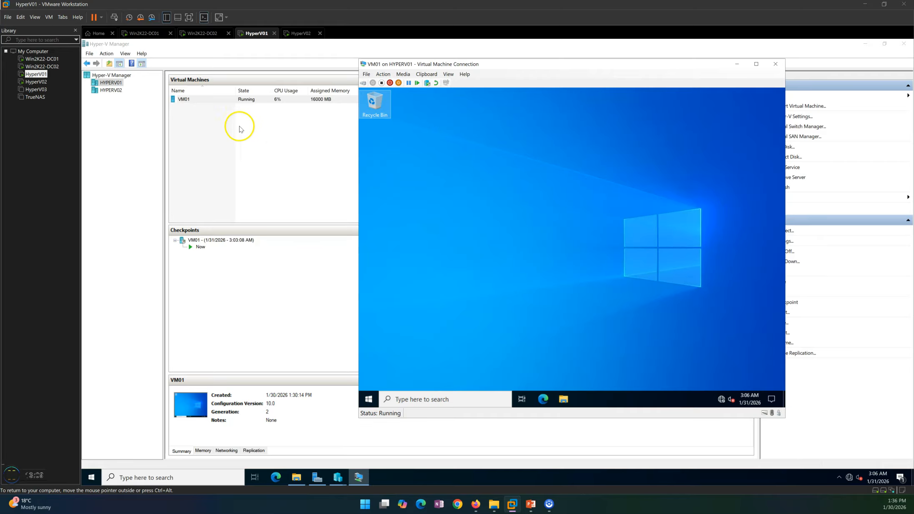
# Step: Create a second checkpoint of the running VM01 and dismiss the production checkpoint message
pyautogui.rightClick(199, 101)
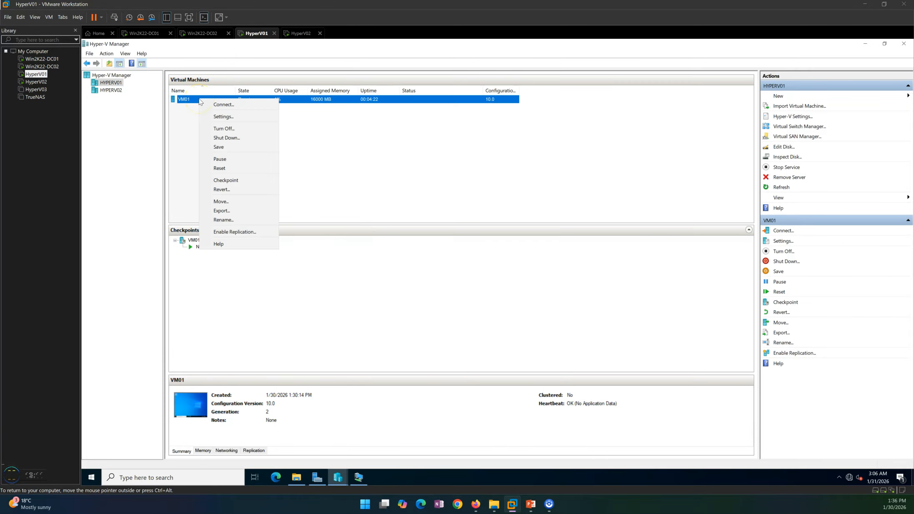
pyautogui.click(235, 183)
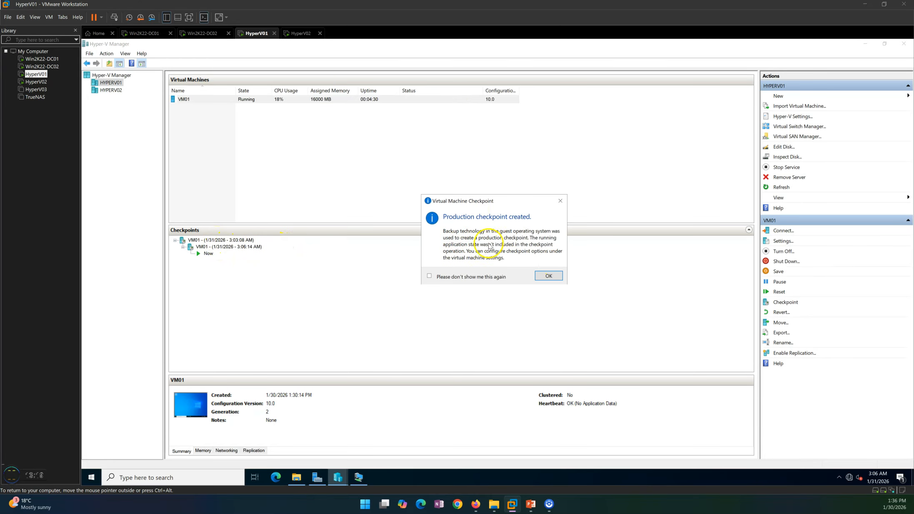
pyautogui.click(548, 275)
# Step: Rename VM01's first checkpoint, taken before the file was deleted, as "With Text file"
pyautogui.click(217, 243)
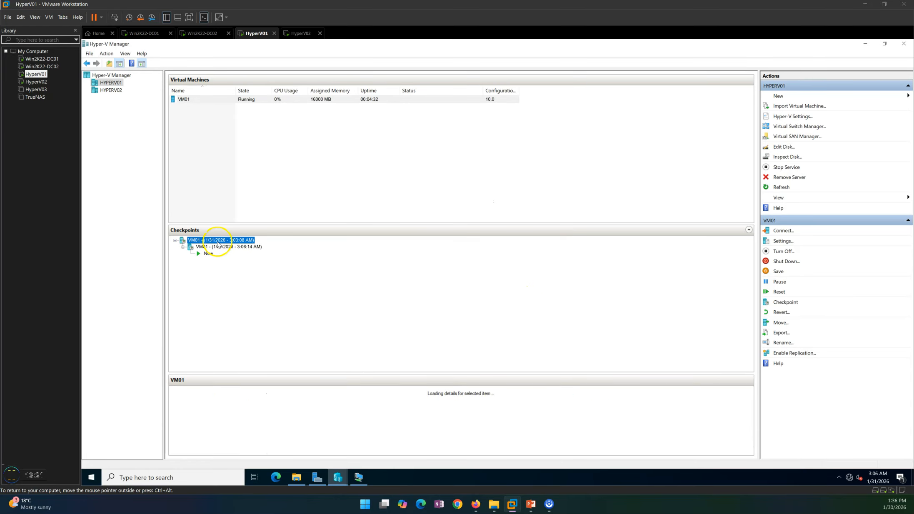
pyautogui.rightClick(217, 242)
pyautogui.click(245, 280)
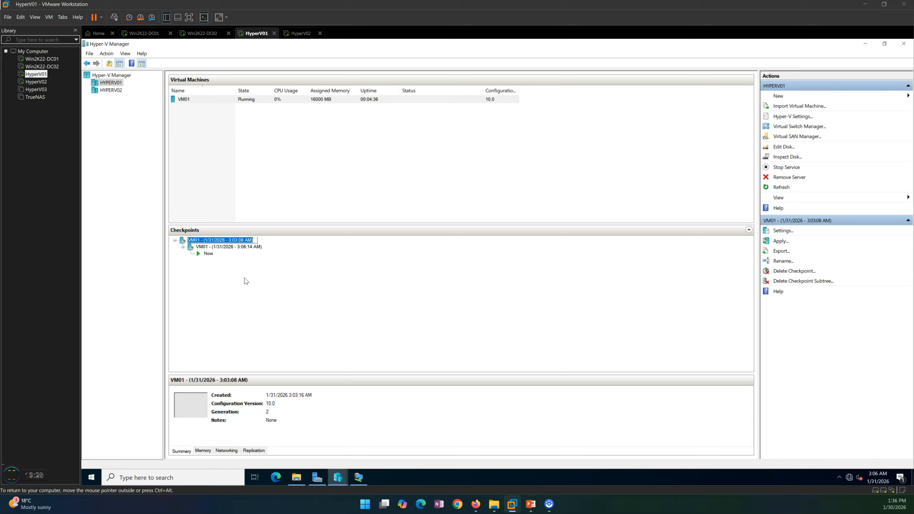
pyautogui.write('With Text file')
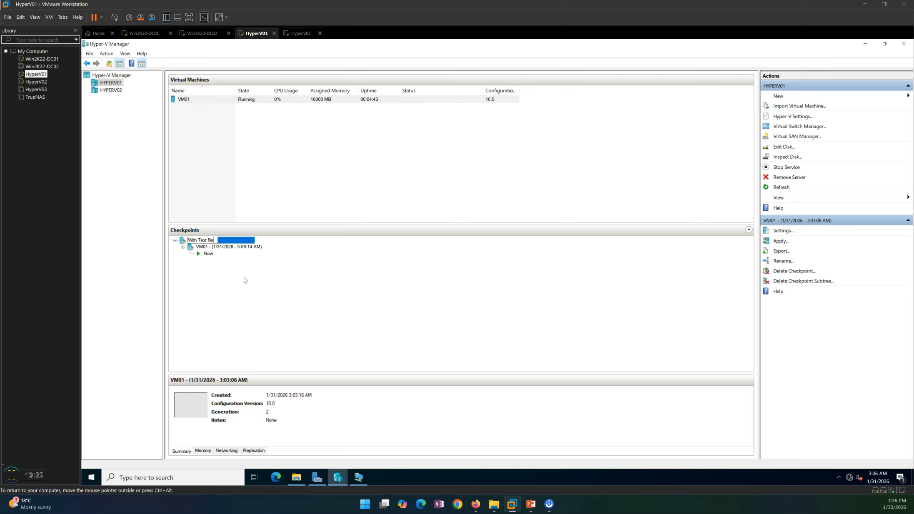
pyautogui.press('Return')
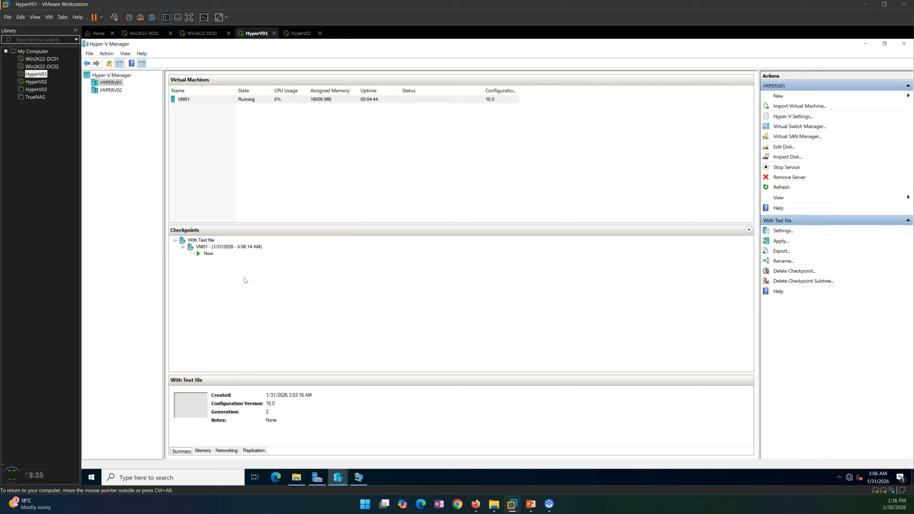
# Step: Rename VM01's second checkpoint, taken after the file was deleted, as "Without Test file"
pyautogui.rightClick(233, 247)
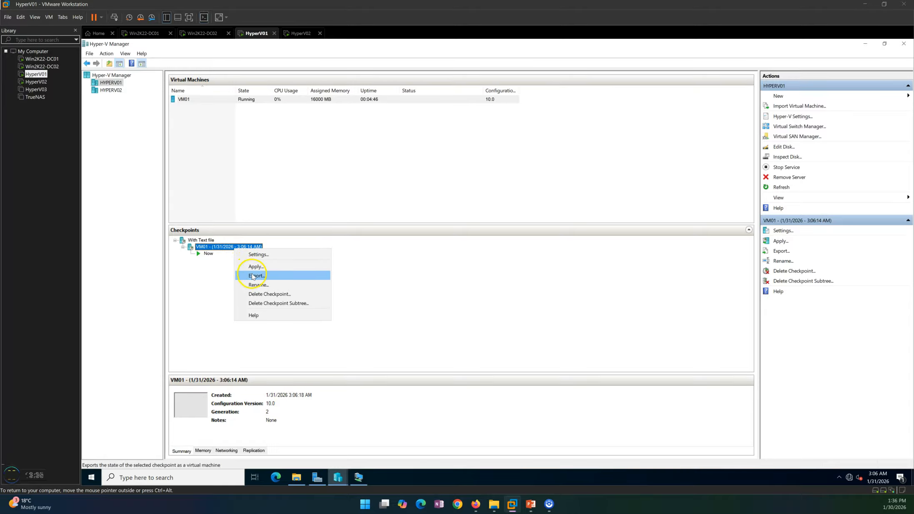
pyautogui.click(260, 285)
pyautogui.write('Without Test file')
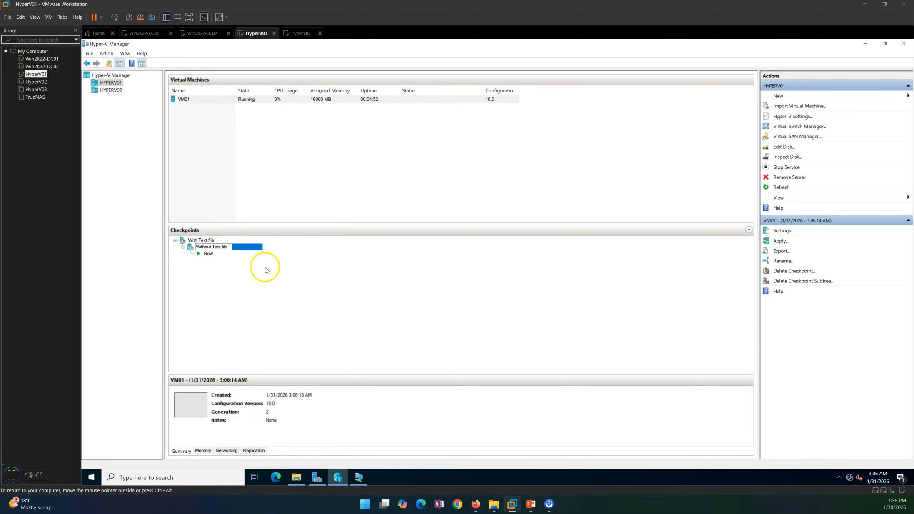
pyautogui.press('Return')
# Step: Apply the "With Text file" checkpoint to VM01 without creating another checkpoint, and switch to the VM's connection window
pyautogui.click(358, 478)
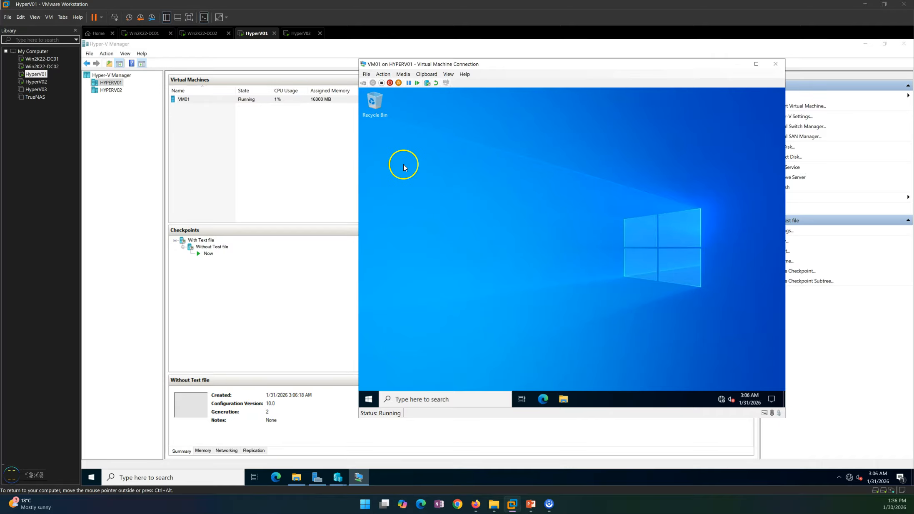
pyautogui.click(207, 241)
pyautogui.rightClick(207, 242)
pyautogui.click(238, 260)
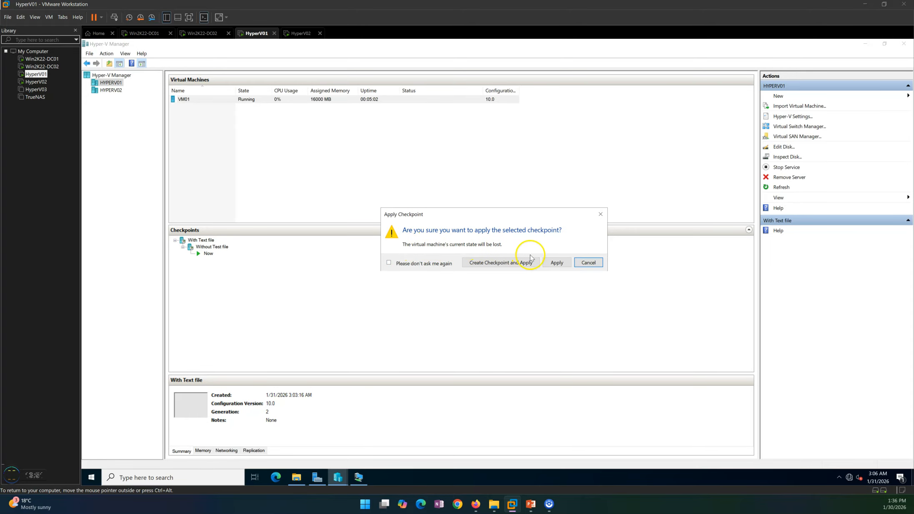
pyautogui.click(557, 262)
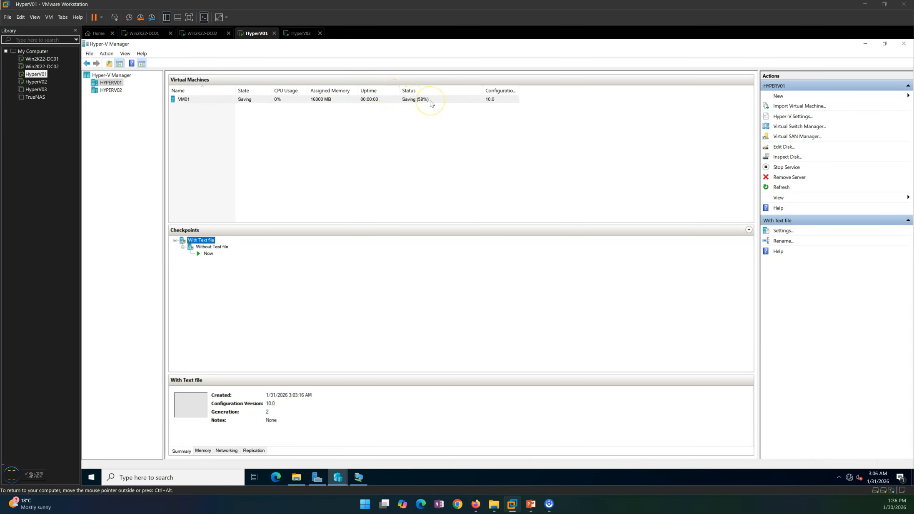
pyautogui.click(356, 477)
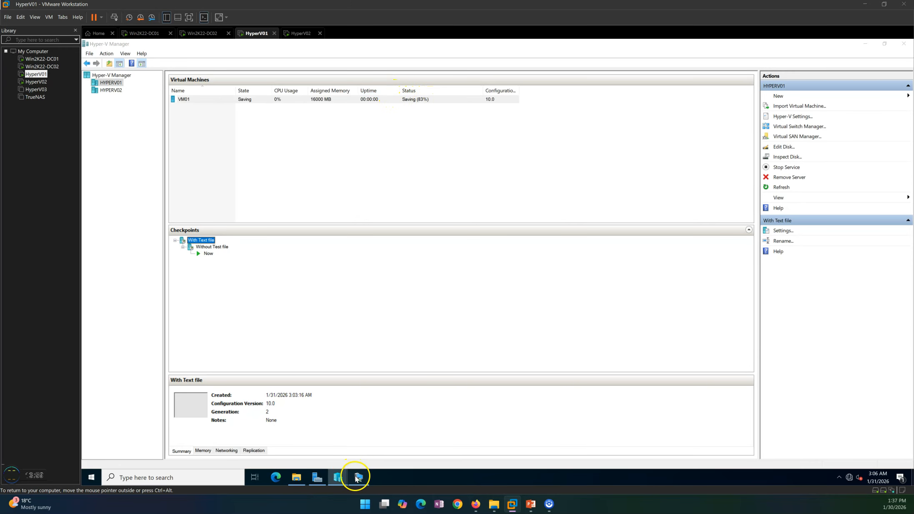
# Step: Start VM01 on HYPERV01 after the checkpoint is applied, and bring its connection window to the front
pyautogui.click(329, 104)
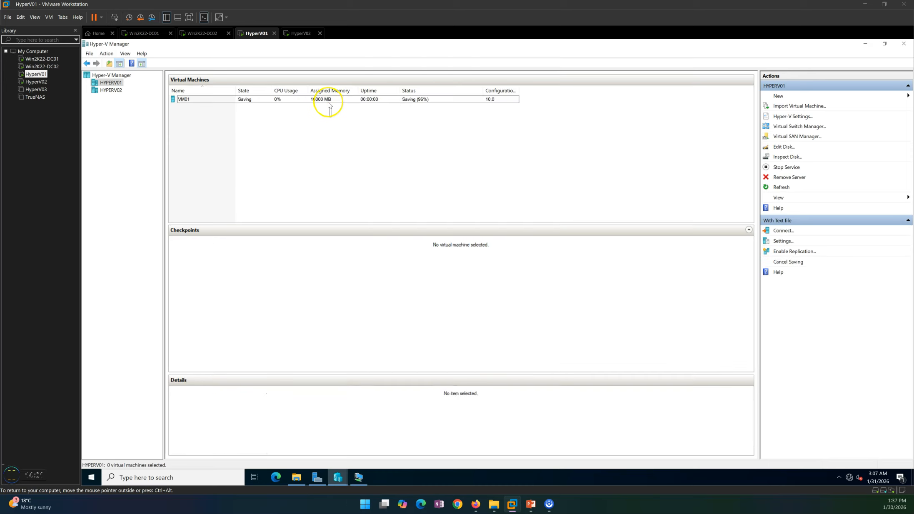
pyautogui.click(328, 102)
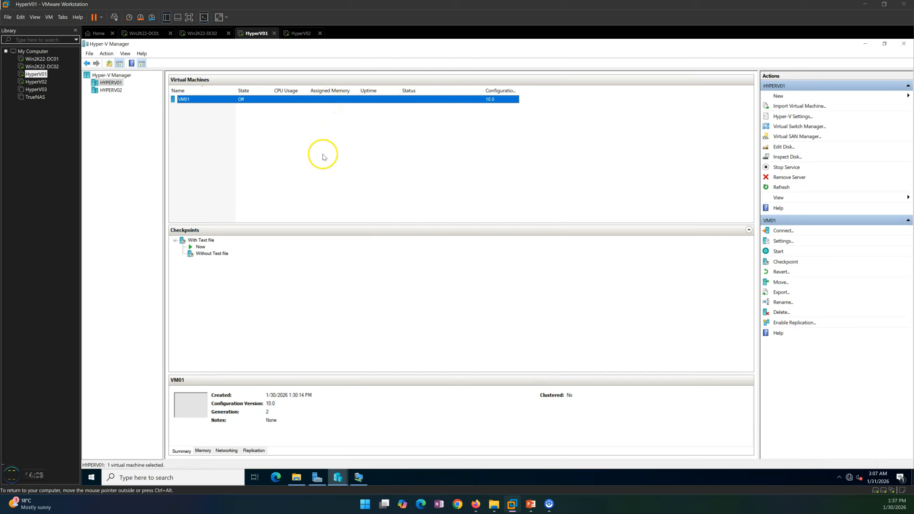
pyautogui.click(302, 168)
pyautogui.click(215, 102)
pyautogui.rightClick(250, 98)
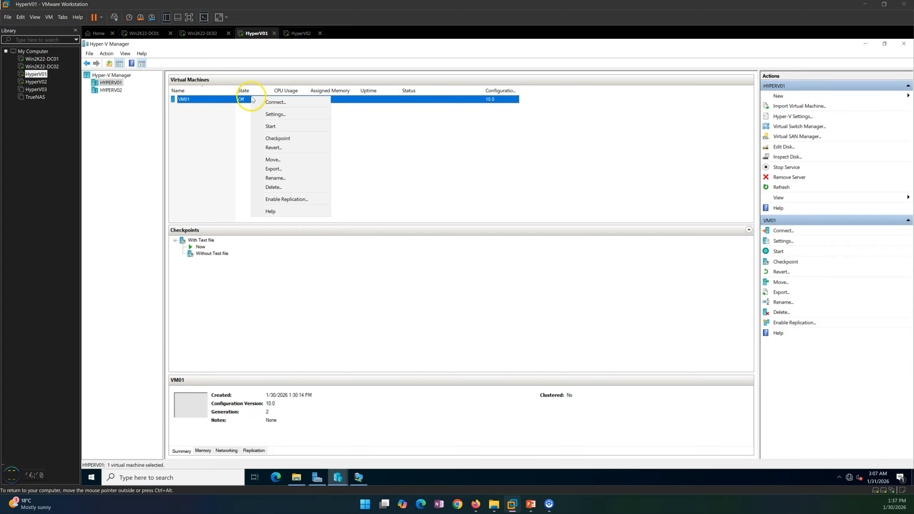
pyautogui.click(277, 128)
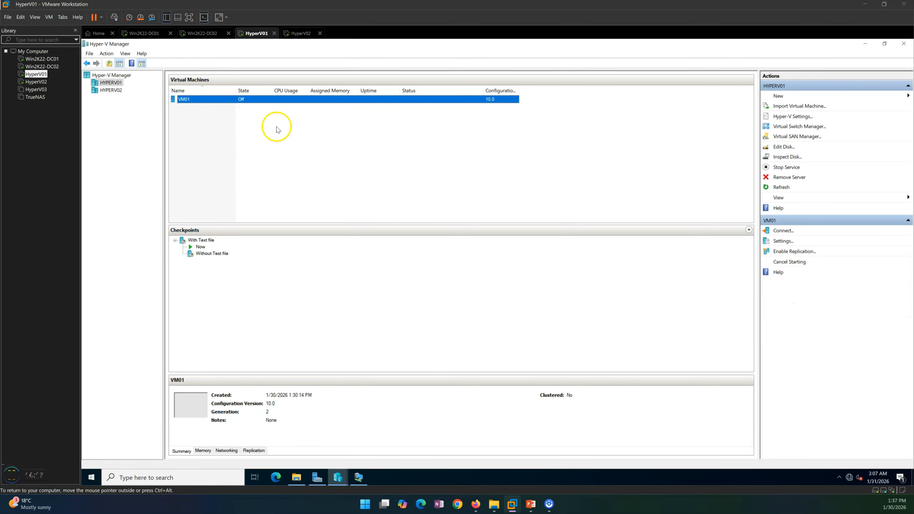
pyautogui.click(358, 477)
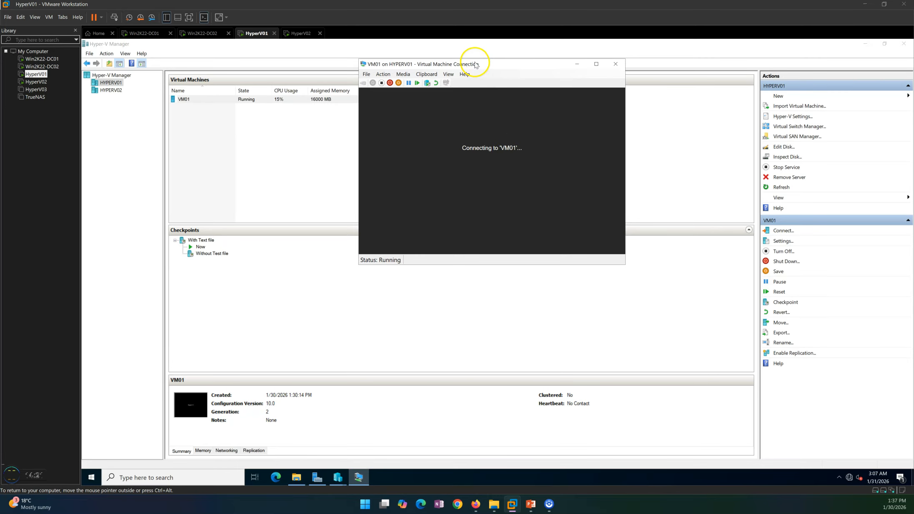
pyautogui.moveTo(484, 80); pyautogui.dragTo(504, 90)
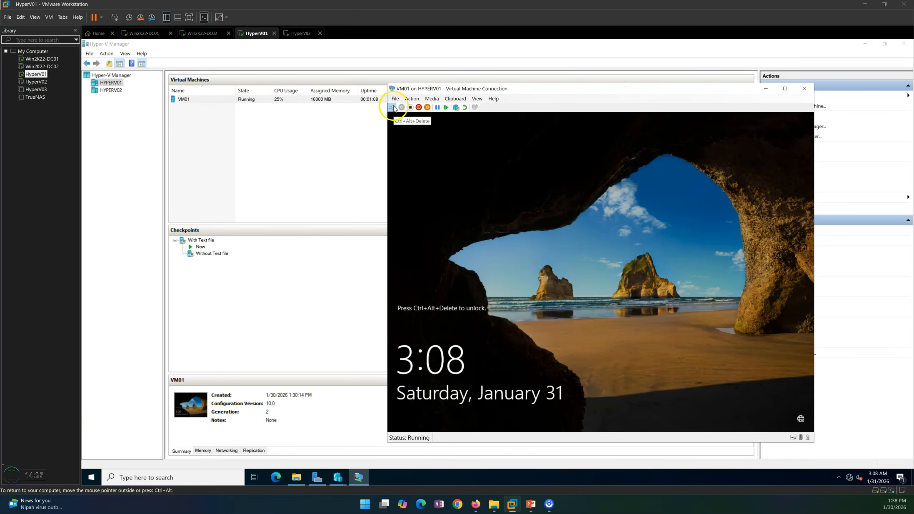
# Step: Sign in to VM01 with the account password and cancel the Shutdown Event Tracker dialog
pyautogui.click(391, 107)
pyautogui.write('••••••••')
pyautogui.press('Return')
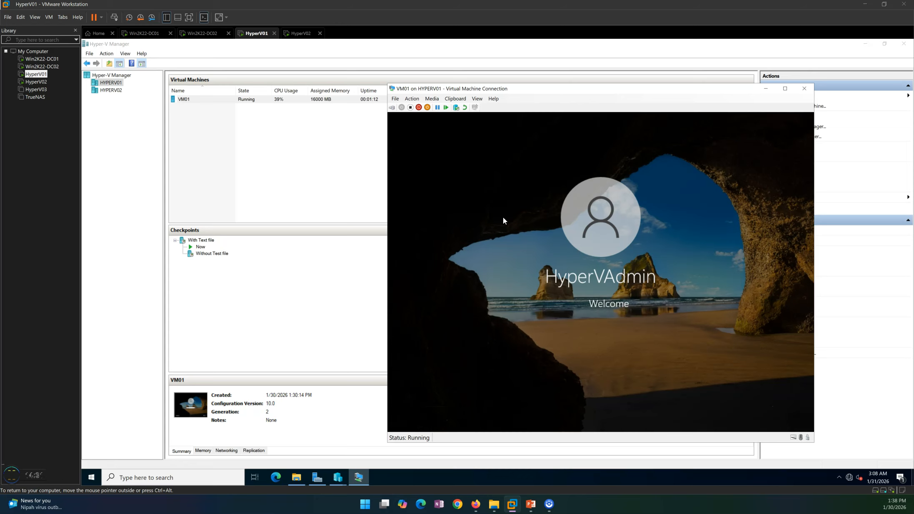
pyautogui.click(767, 116)
pyautogui.click(766, 118)
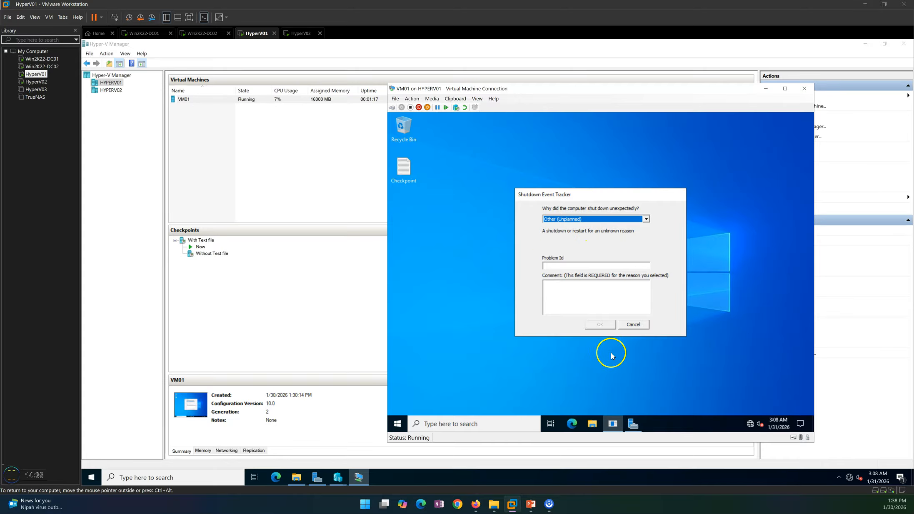
pyautogui.click(629, 326)
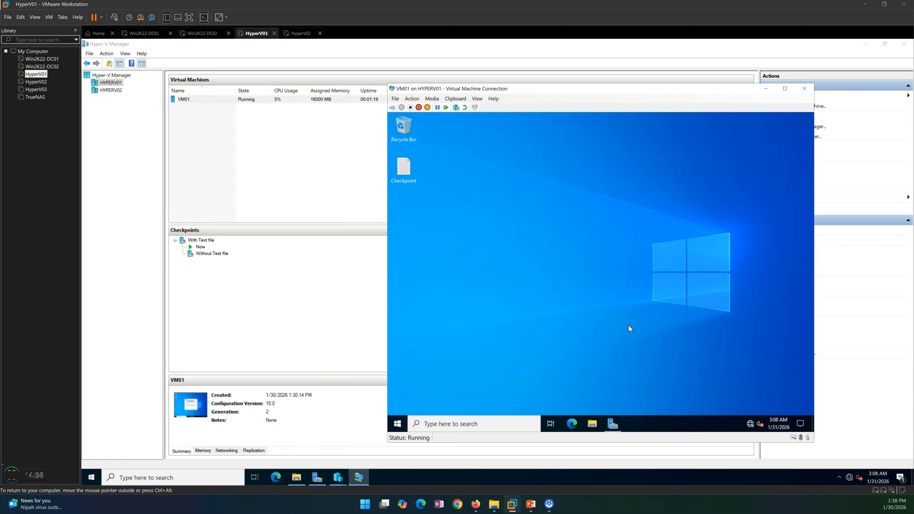
# Step: Examine the text in the Checkpoint file on VM01's desktop, close Notepad, and switch to the PowerPoint slide show
pyautogui.doubleClick(408, 176)
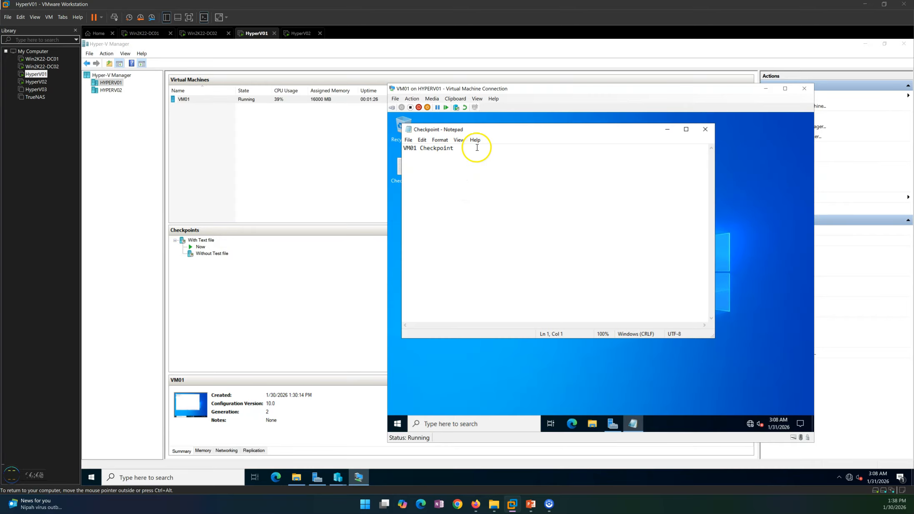
pyautogui.moveTo(477, 148); pyautogui.dragTo(370, 139)
pyautogui.click(516, 228)
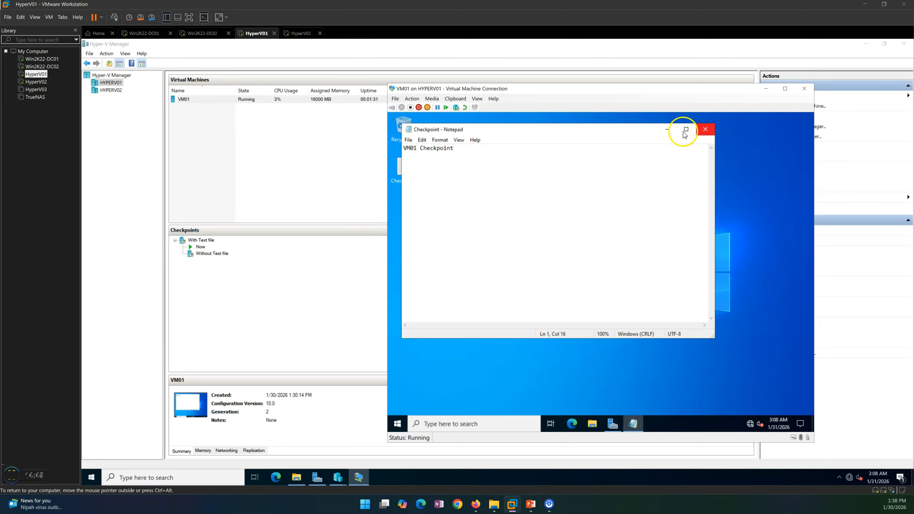
pyautogui.click(705, 131)
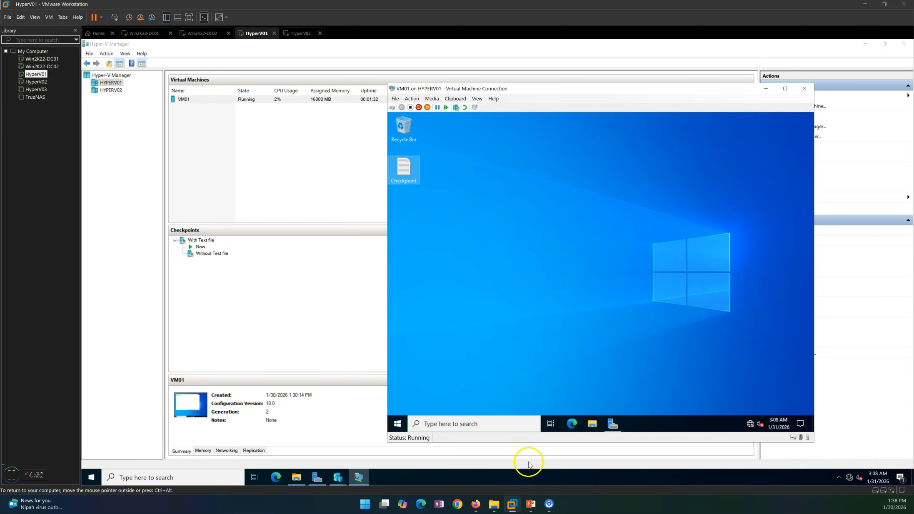
pyautogui.click(529, 504)
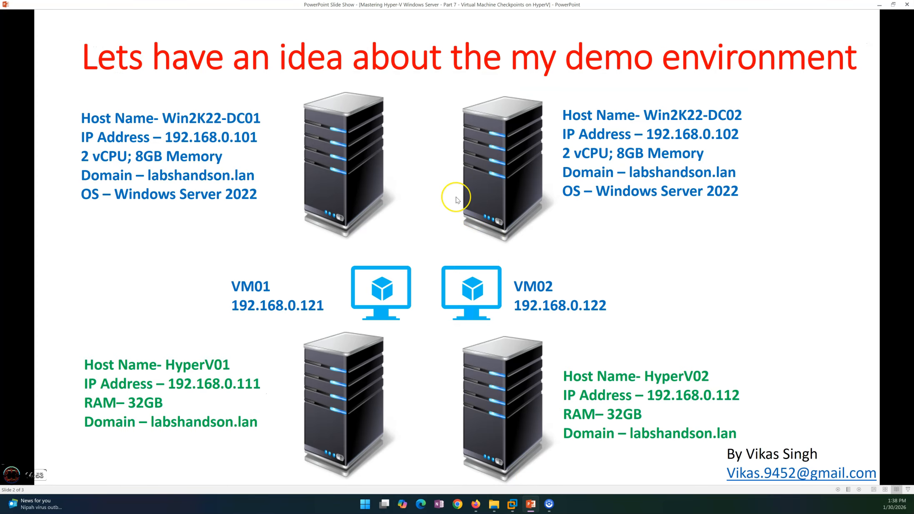